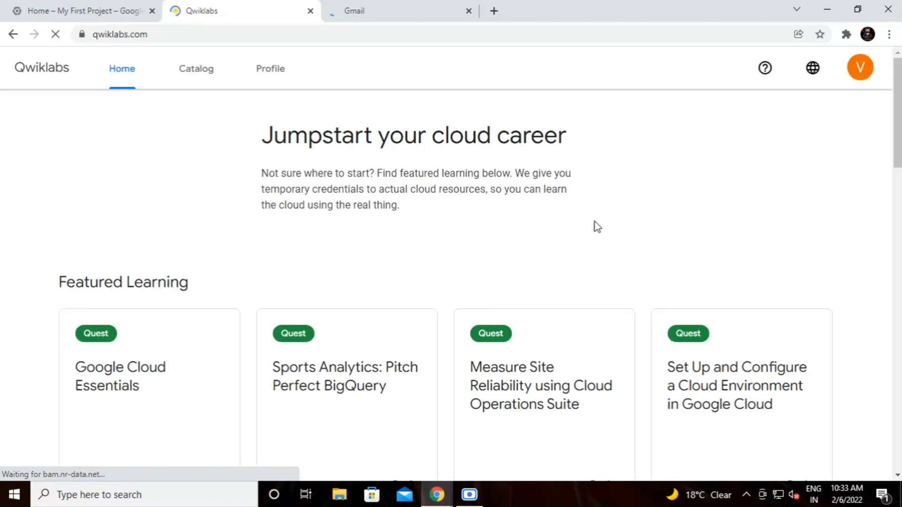
# Check the Qwiklabs account's credit balance, with a brief look at the Gmail page
pyautogui.click(860, 69)
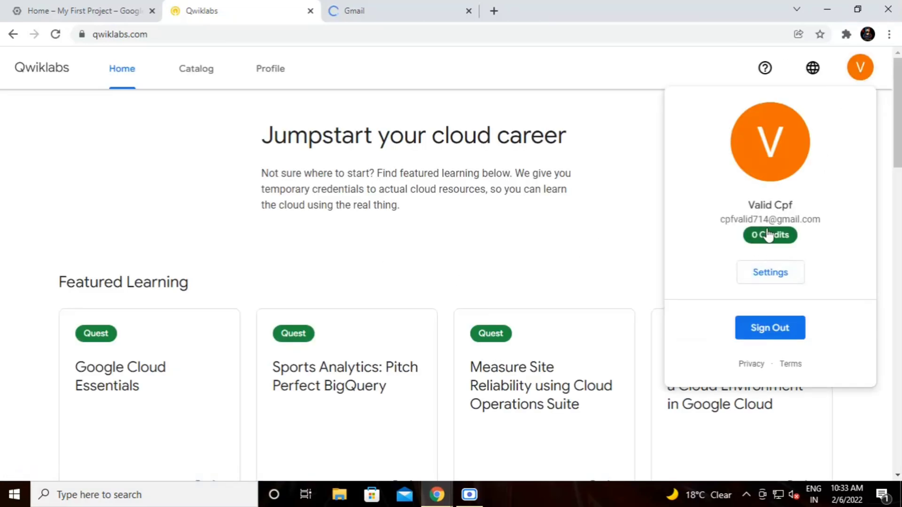
pyautogui.click(416, 15)
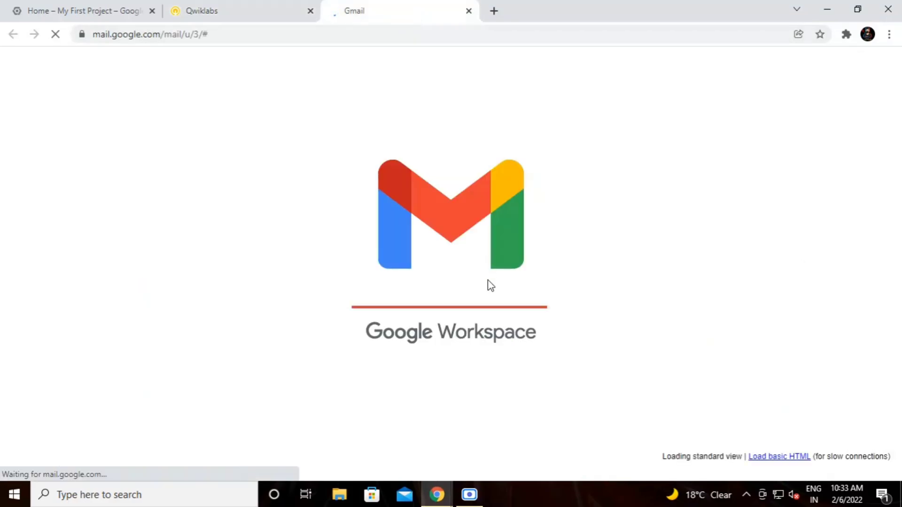
pyautogui.click(238, 14)
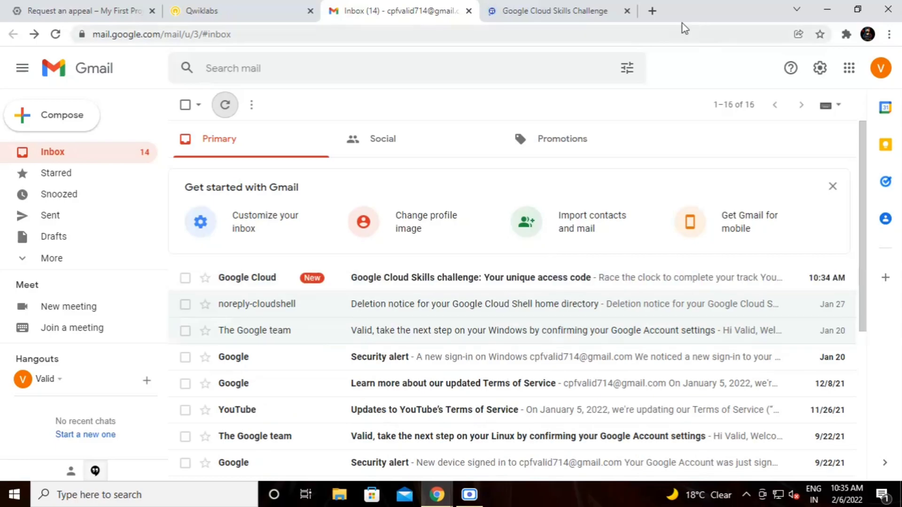
# Close the Google Cloud Skills Challenge page and open the email "Google Cloud Skills challenge: Your unique access code" in Gmail
pyautogui.click(627, 11)
pyautogui.scroll(-4, 456, 269)
pyautogui.scroll(5, 456, 269)
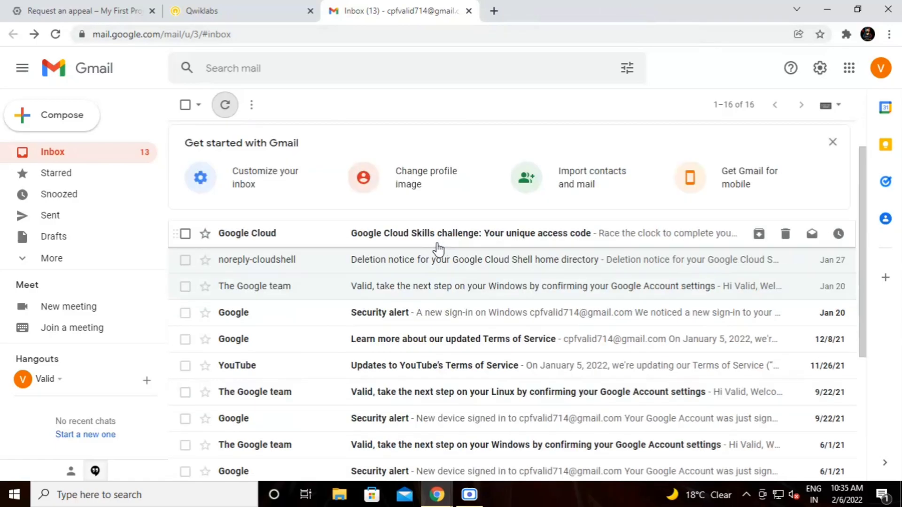
pyautogui.click(403, 238)
pyautogui.scroll(-1, 502, 291)
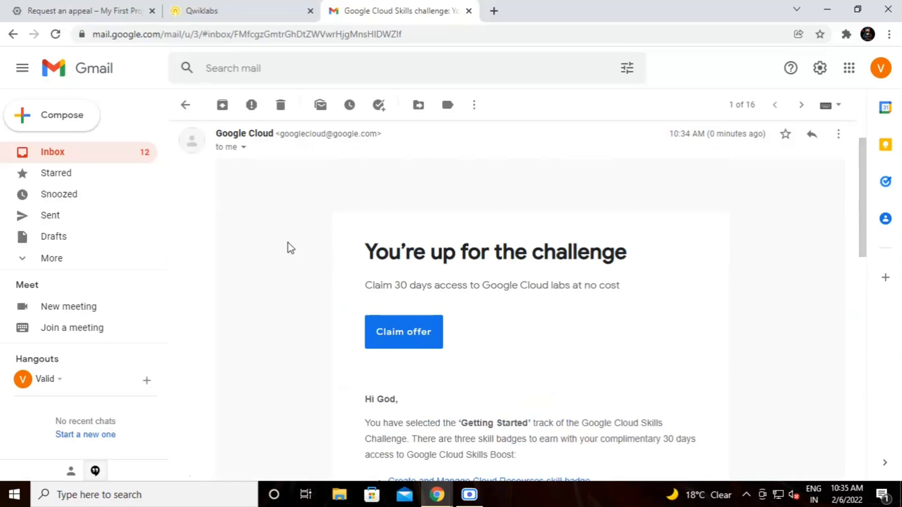
# Read through the challenge email and claim its offer of 30 days access to Google Cloud labs
pyautogui.moveTo(288, 244); pyautogui.dragTo(675, 292)
pyautogui.moveTo(392, 286); pyautogui.dragTo(624, 309)
pyautogui.click(536, 305)
pyautogui.scroll(-3, 535, 306)
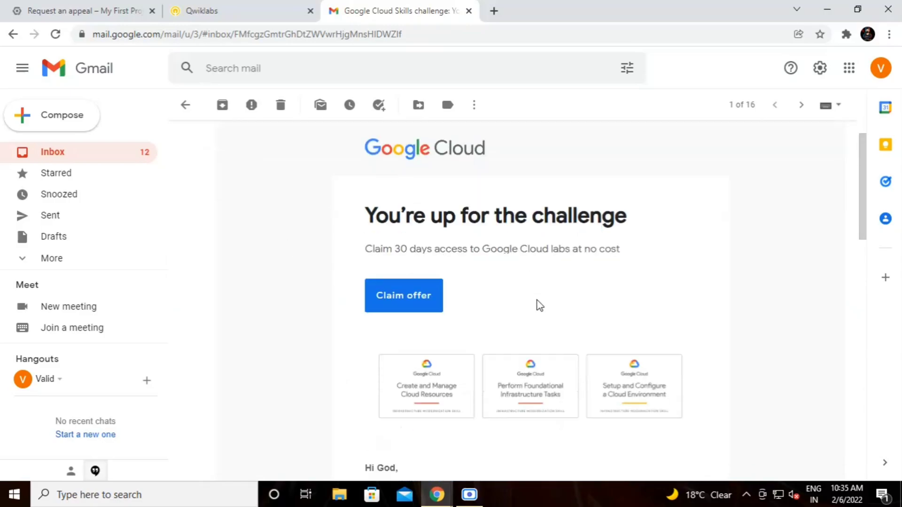
pyautogui.click(417, 210)
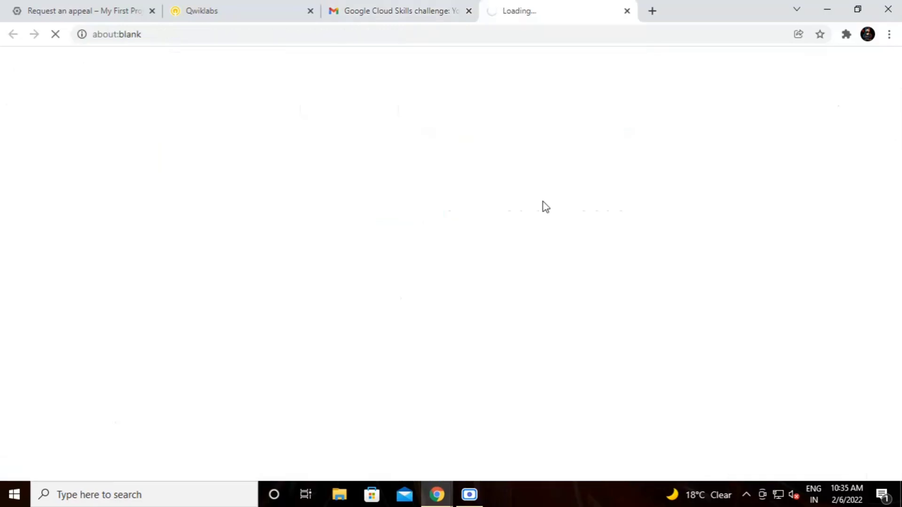
# Check the Qwiklabs account details again and return to the loading offer page
pyautogui.click(243, 11)
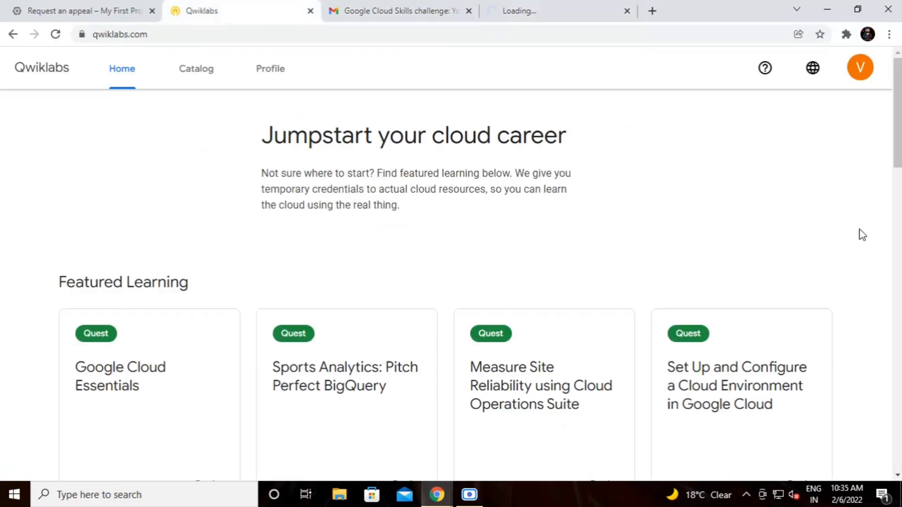
pyautogui.click(852, 81)
pyautogui.click(520, 11)
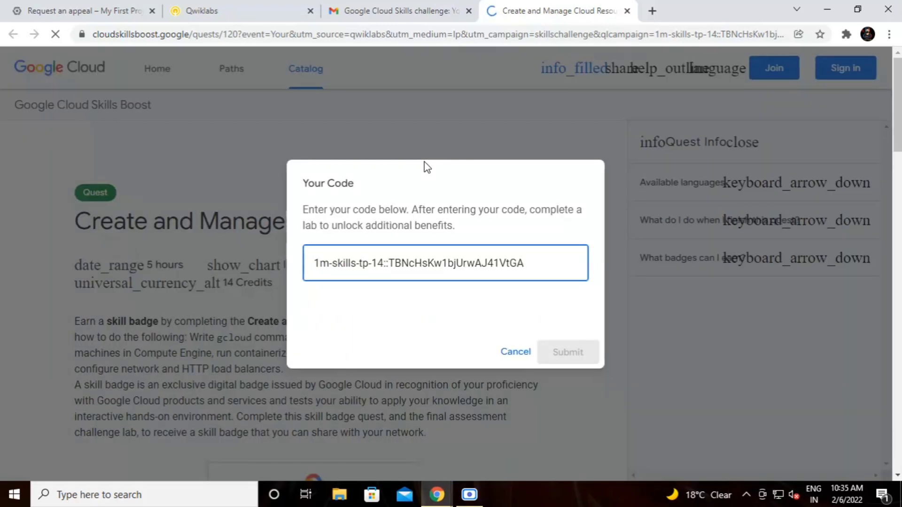
# Pass the "I'm not a robot" check, copy the prefilled access code and submit it
pyautogui.tripleClick(411, 245)
pyautogui.click(317, 300)
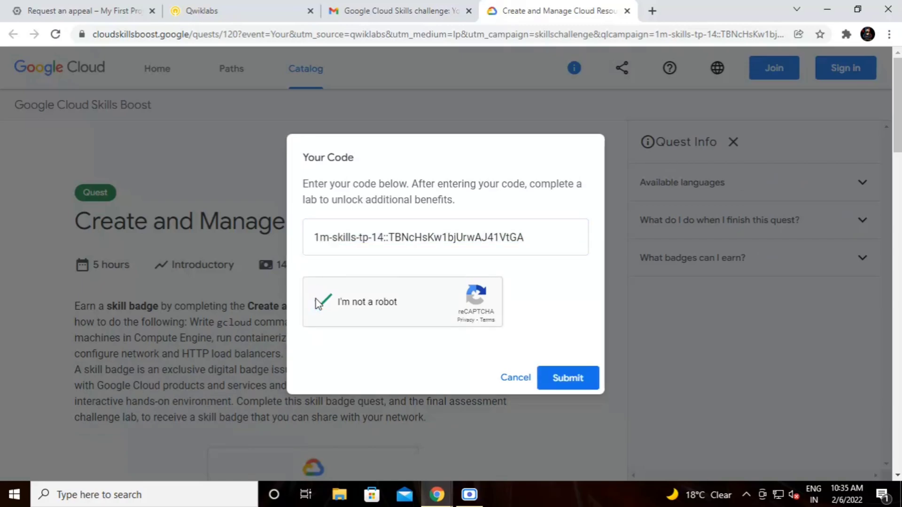
pyautogui.tripleClick(346, 230)
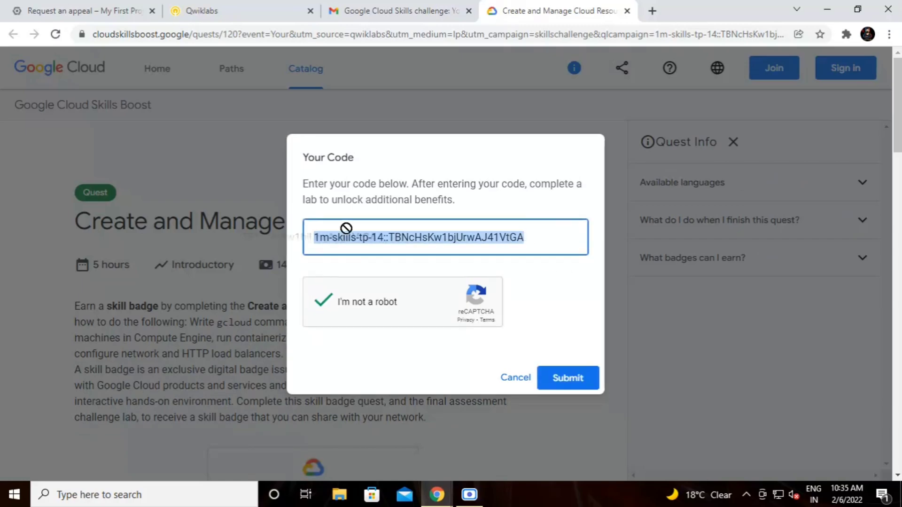
pyautogui.rightClick(377, 241)
pyautogui.click(414, 296)
pyautogui.click(583, 380)
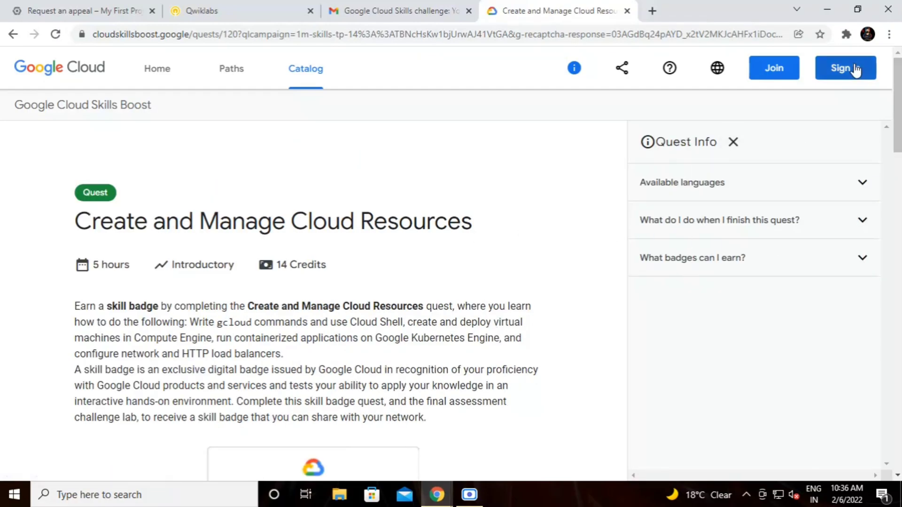
# Join Google Cloud Skills Boost by signing in with Google and check the account's credits
pyautogui.click(774, 70)
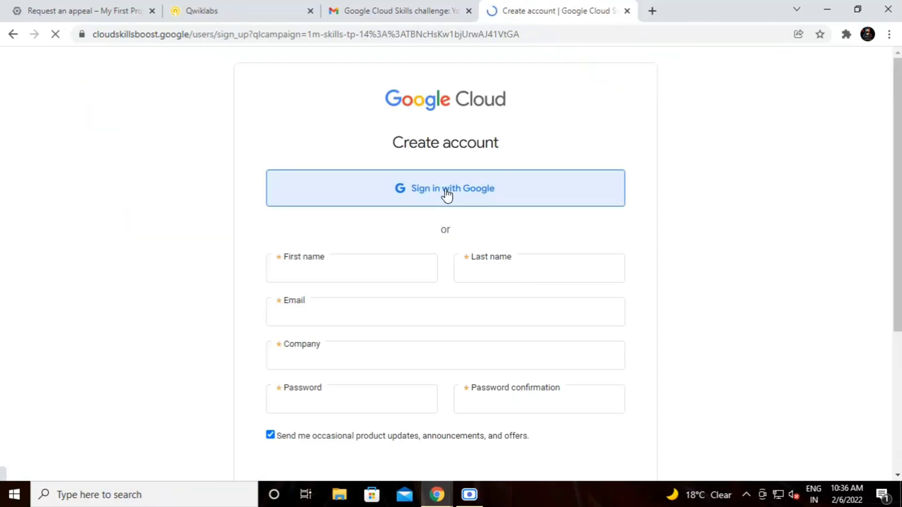
pyautogui.click(447, 191)
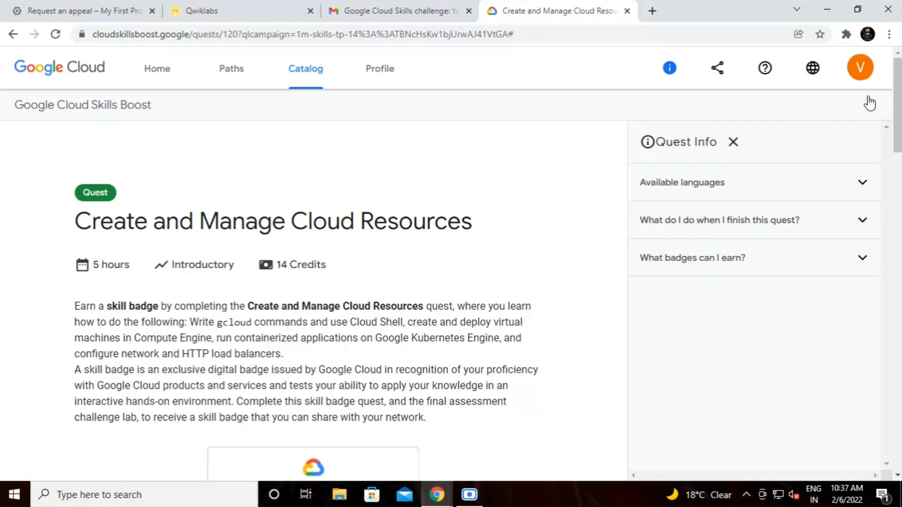
pyautogui.click(860, 71)
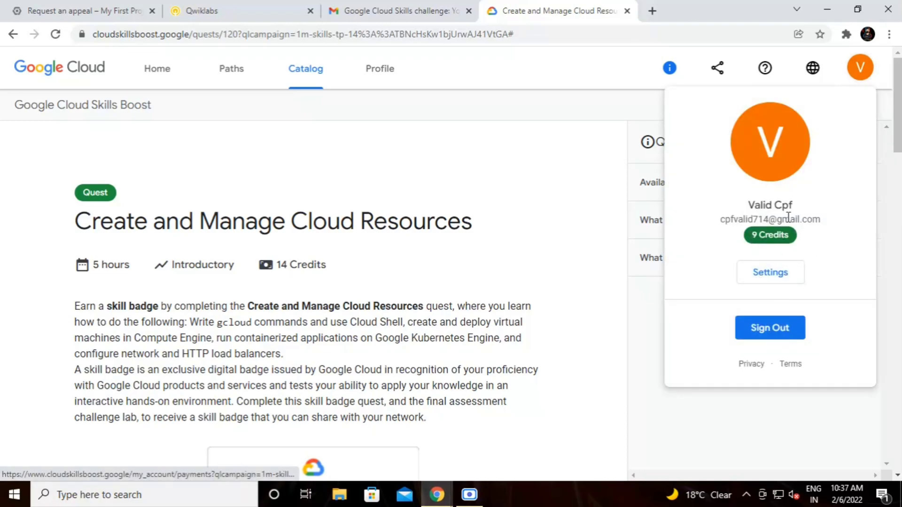
pyautogui.click(374, 214)
# Enroll in the Create and Manage Cloud Resources quest and open the lab "A Tour of Google Cloud Hands-on Labs"
pyautogui.scroll(-5, 328, 217)
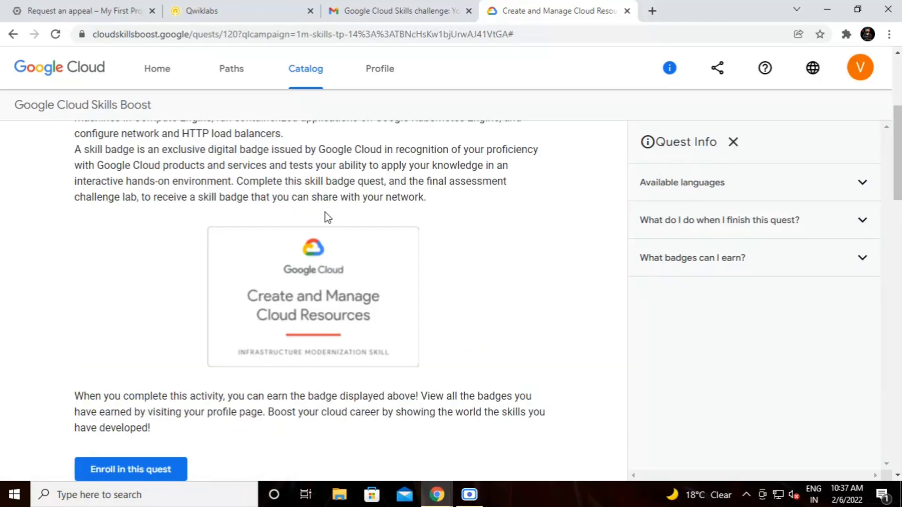
pyautogui.scroll(-5, 327, 217)
pyautogui.click(126, 250)
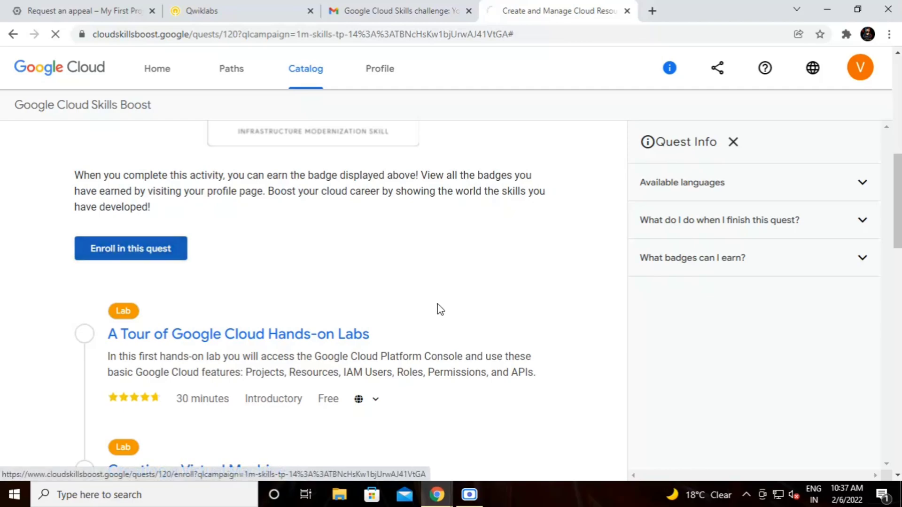
pyautogui.click(362, 329)
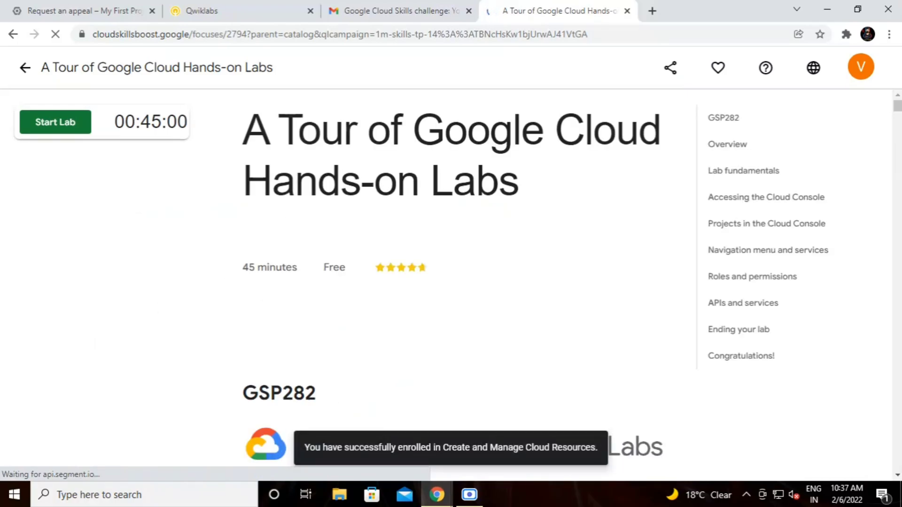
pyautogui.click(860, 67)
pyautogui.click(348, 201)
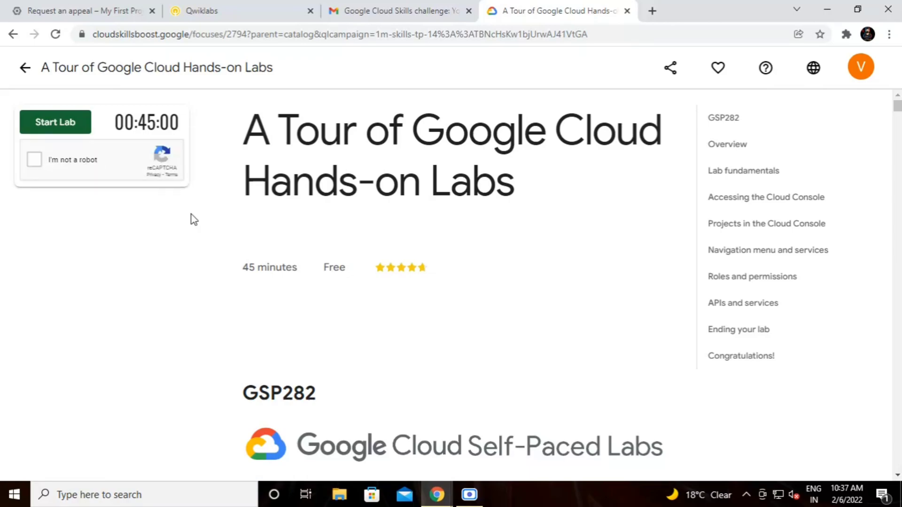
# Start the lab by solving the reCAPTCHA with all taxi images selected, and check the account details
pyautogui.click(35, 159)
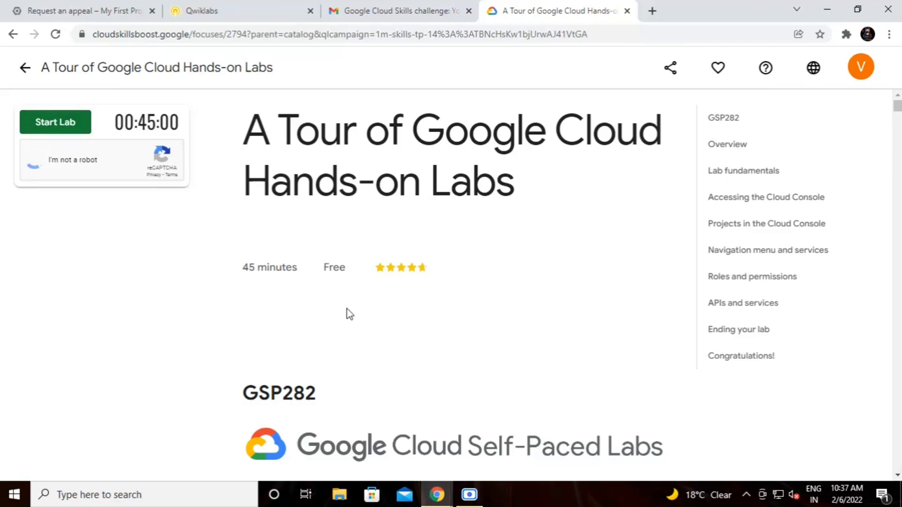
pyautogui.click(72, 179)
pyautogui.click(158, 265)
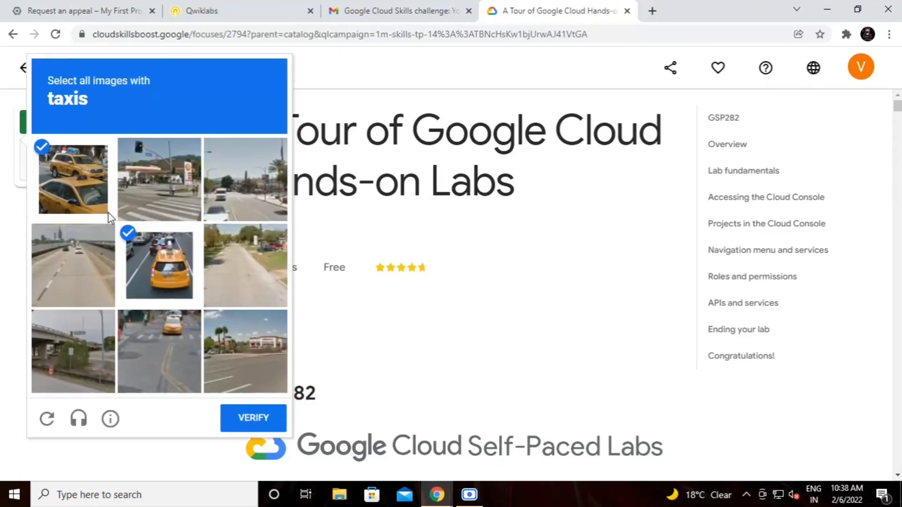
pyautogui.click(179, 355)
pyautogui.click(254, 425)
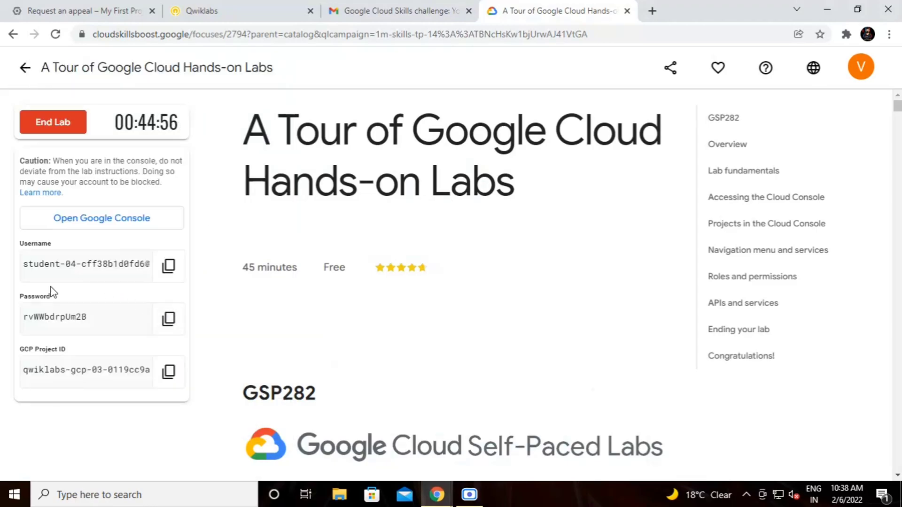
pyautogui.click(861, 67)
pyautogui.click(514, 256)
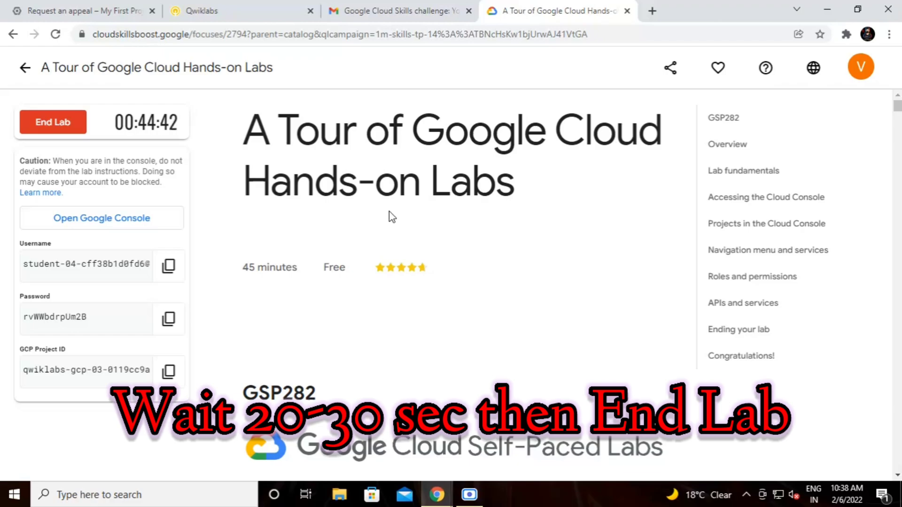
# End the running lab, confirm ending it and skip the satisfaction rating
pyautogui.click(54, 123)
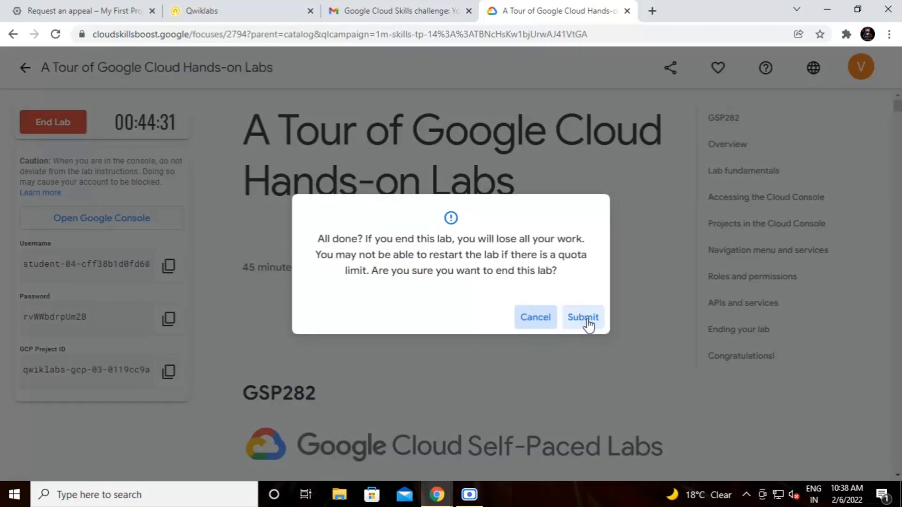
pyautogui.click(587, 320)
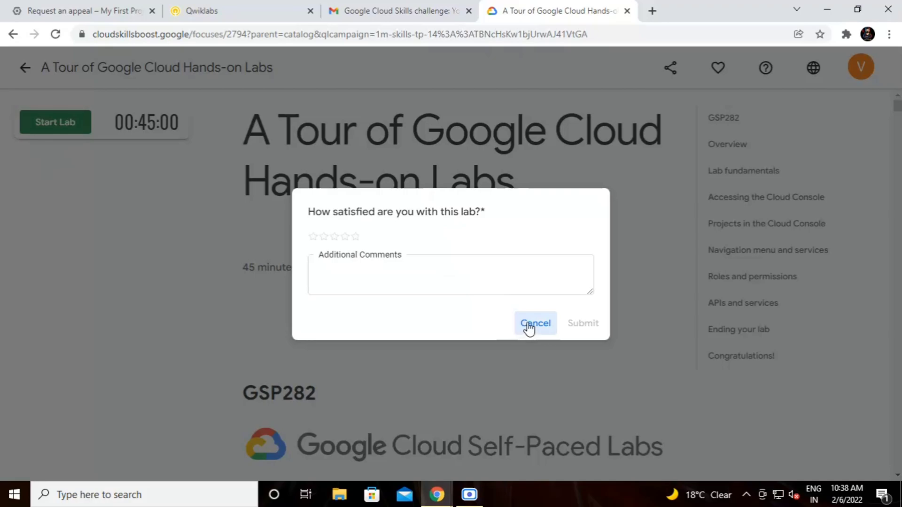
pyautogui.click(529, 324)
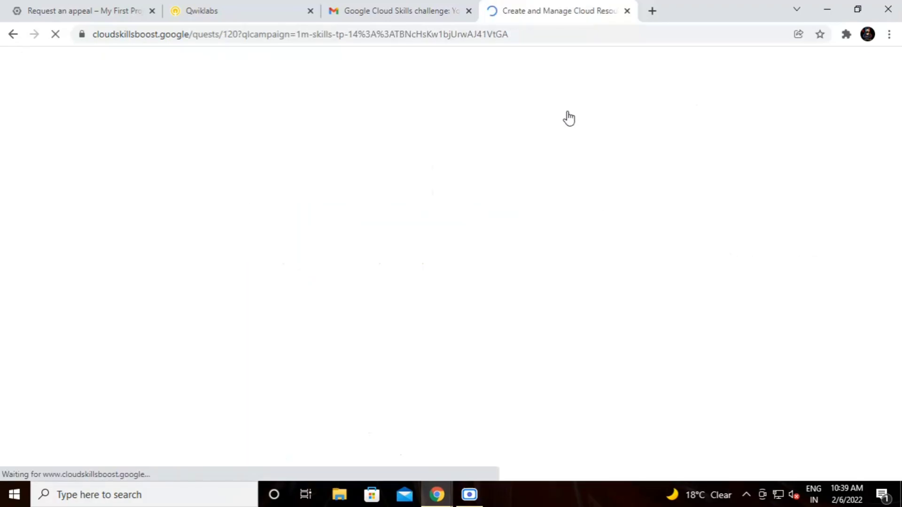
# Check the account's subscription status, look over the quest page and go to the Skills Boost home page
pyautogui.click(860, 68)
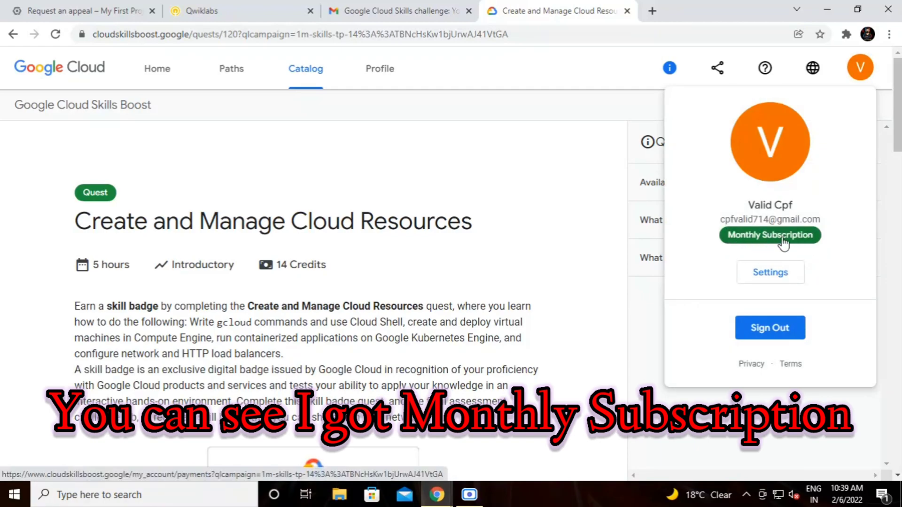
pyautogui.click(549, 321)
pyautogui.scroll(-3, 548, 320)
pyautogui.click(733, 142)
pyautogui.scroll(-3, 434, 298)
pyautogui.scroll(6, 437, 307)
pyautogui.click(160, 68)
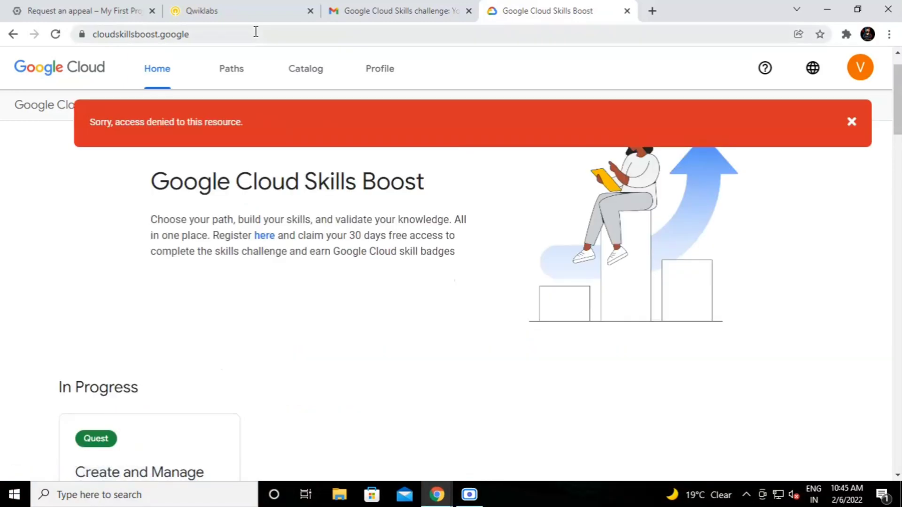
pyautogui.doubleClick(282, 32)
pyautogui.click(283, 32)
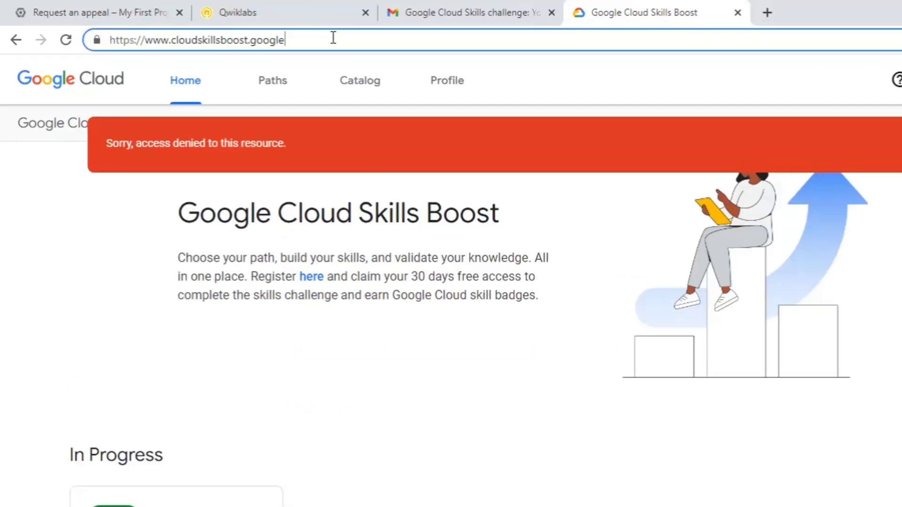
pyautogui.write('//www.cloudskillsboost.google/')
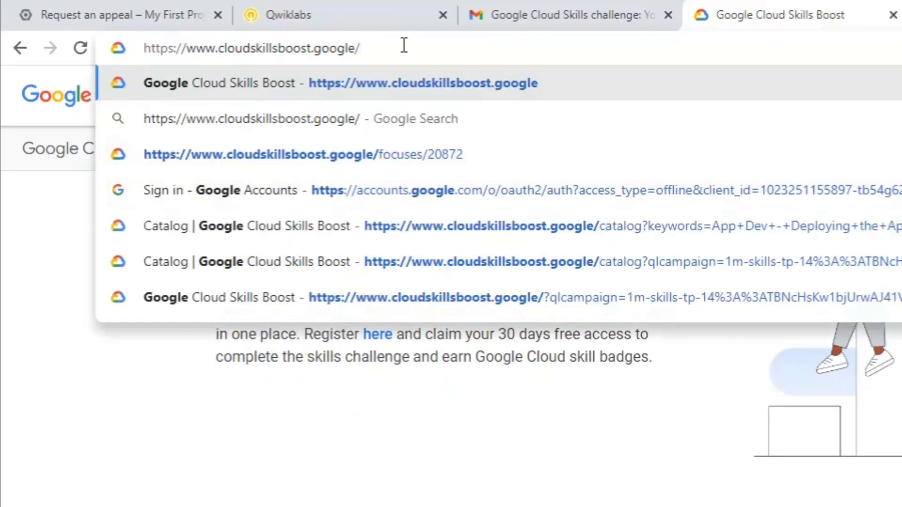
pyautogui.write('f')
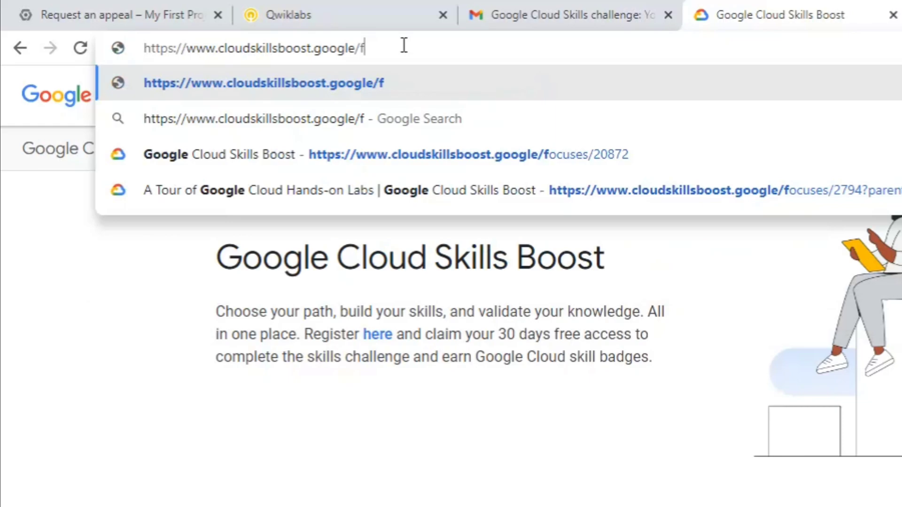
pyautogui.press('Down')
pyautogui.press('Down')
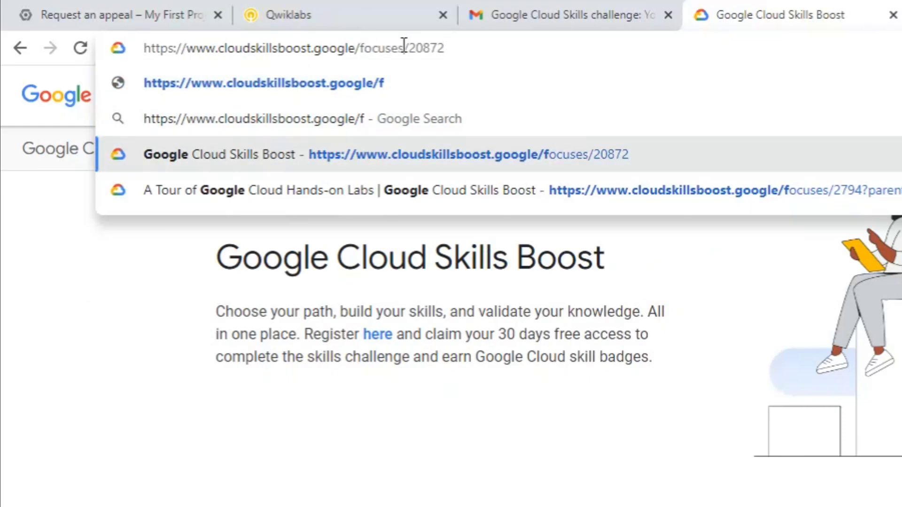
pyautogui.write('?parent')
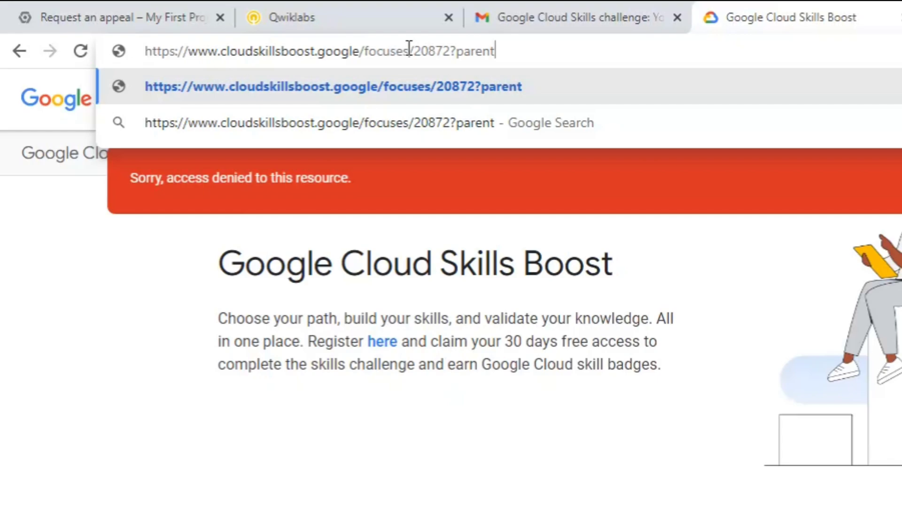
pyautogui.write('=catal')
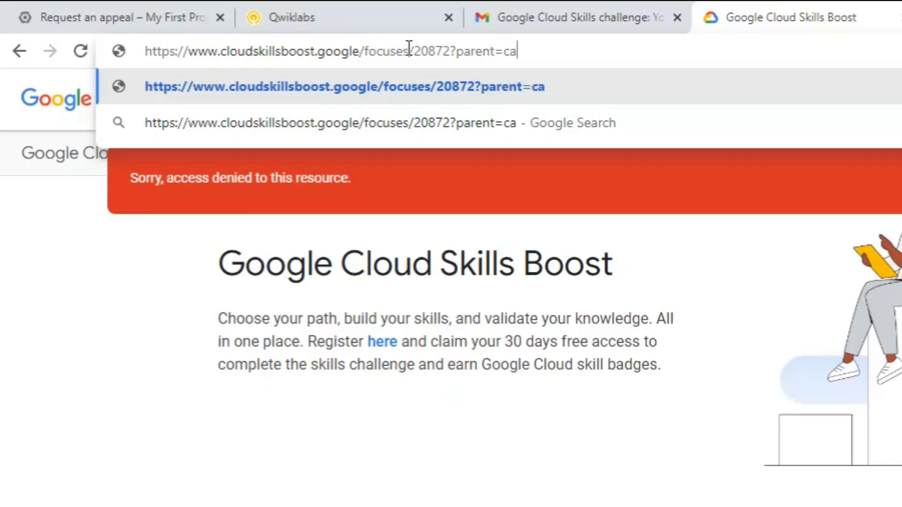
pyautogui.write('og')
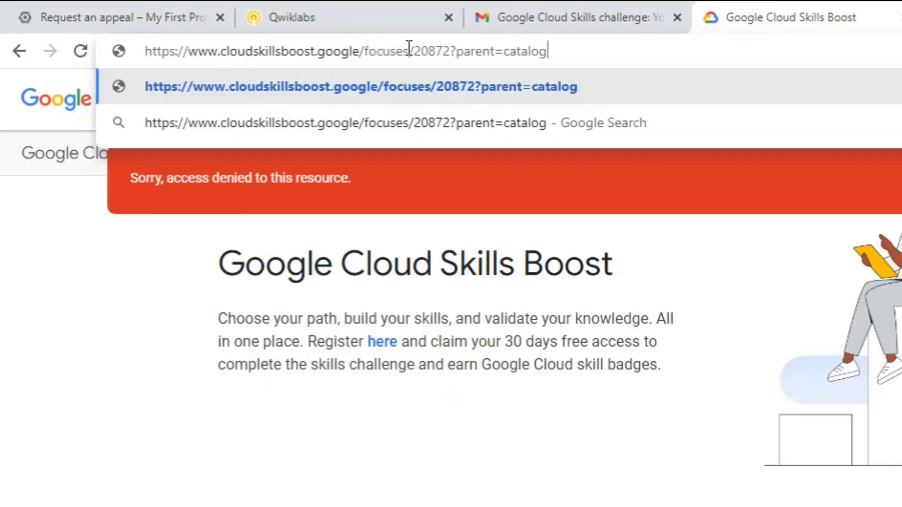
pyautogui.press('Return')
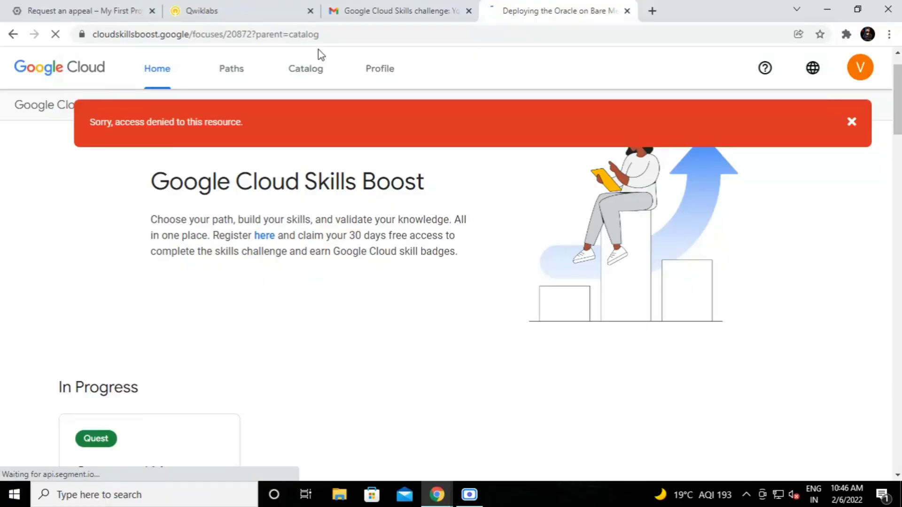
pyautogui.click(470, 498)
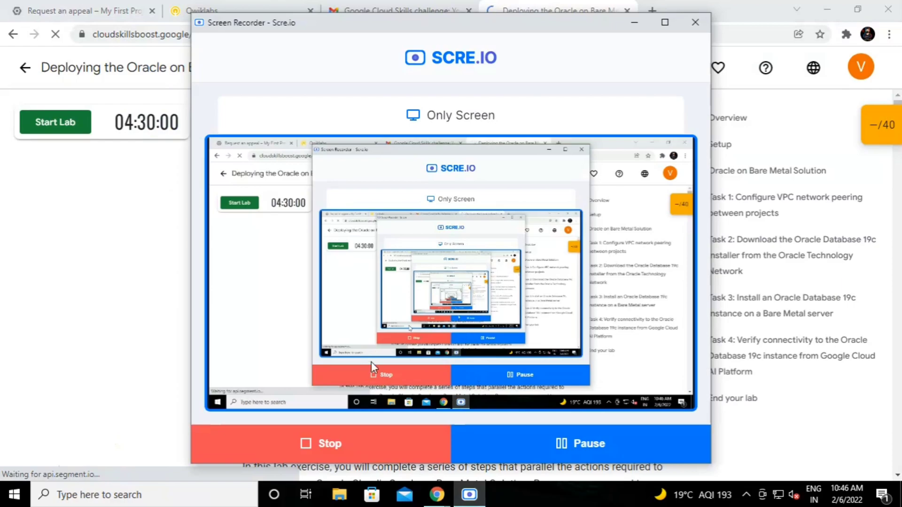
pyautogui.click(470, 495)
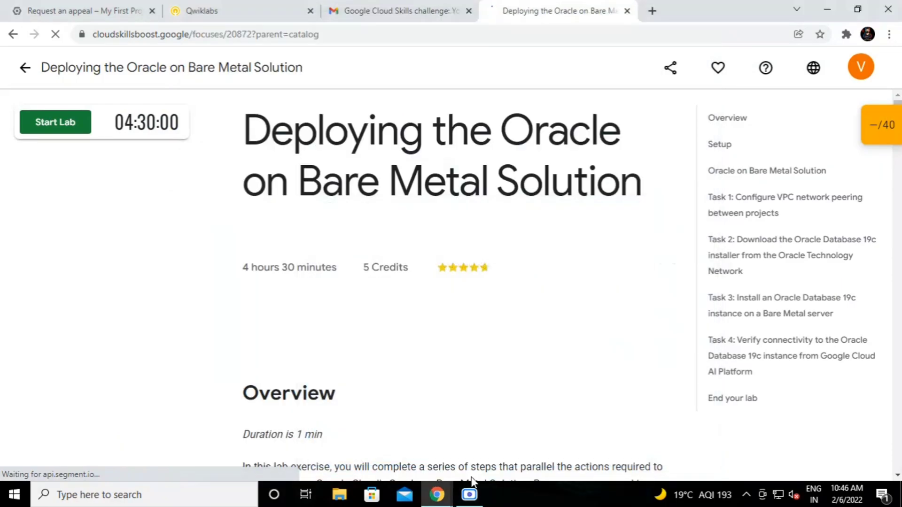
# Start the lab "Deploying the Oracle on Bare Metal Solution" by solving the reCAPTCHA with all fire hydrant images selected
pyautogui.scroll(-9, 421, 258)
pyautogui.scroll(9, 421, 258)
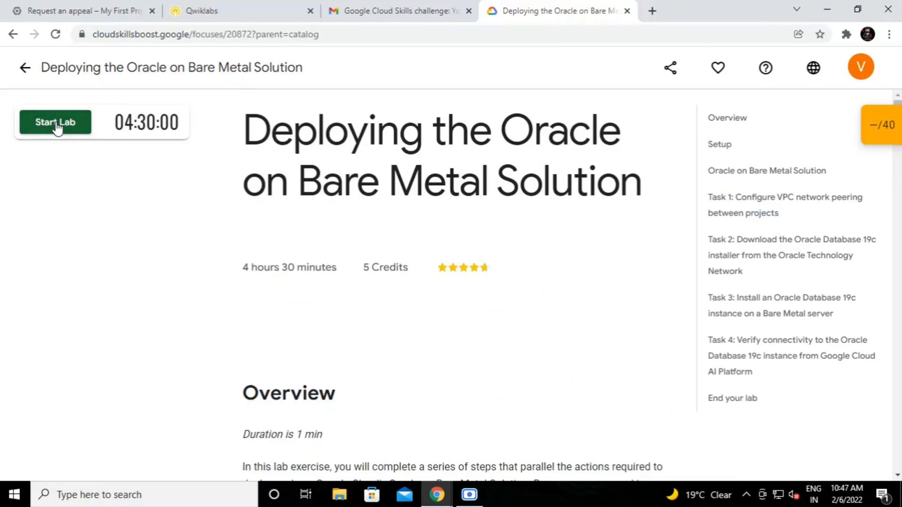
pyautogui.click(56, 123)
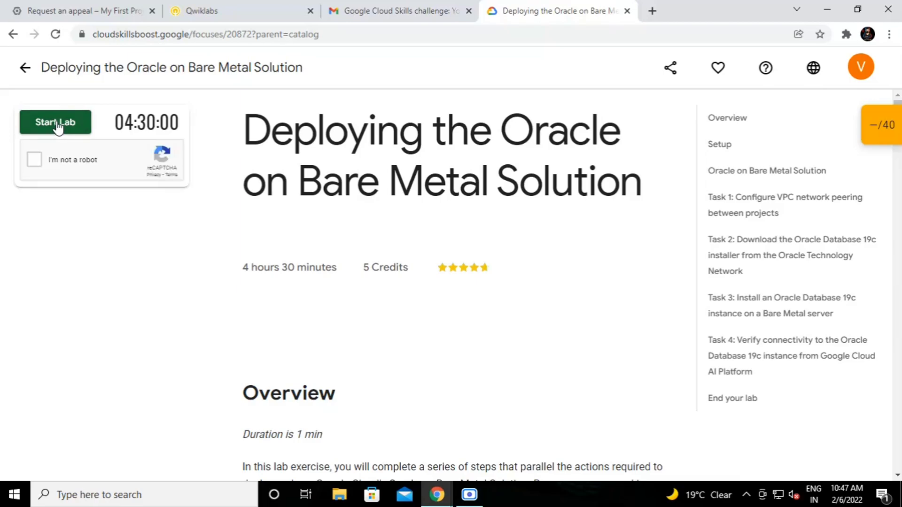
pyautogui.click(33, 162)
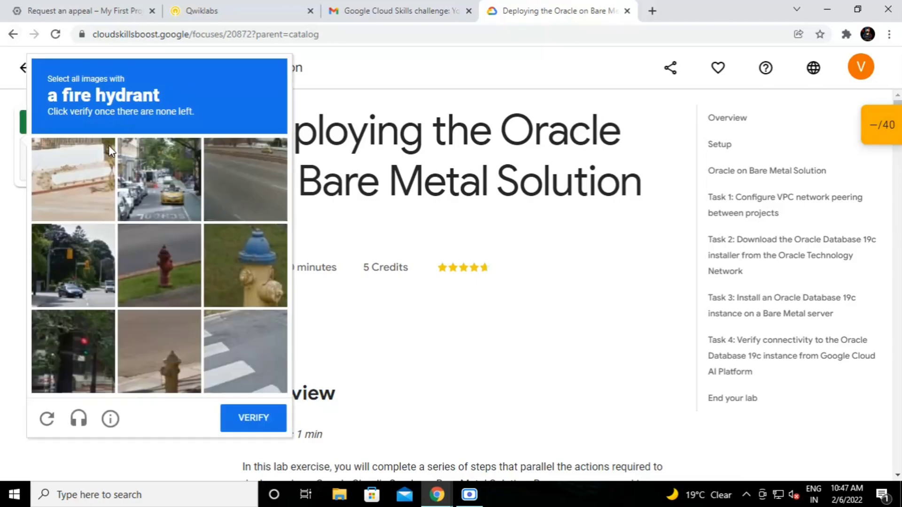
pyautogui.click(261, 280)
pyautogui.click(148, 260)
pyautogui.click(160, 350)
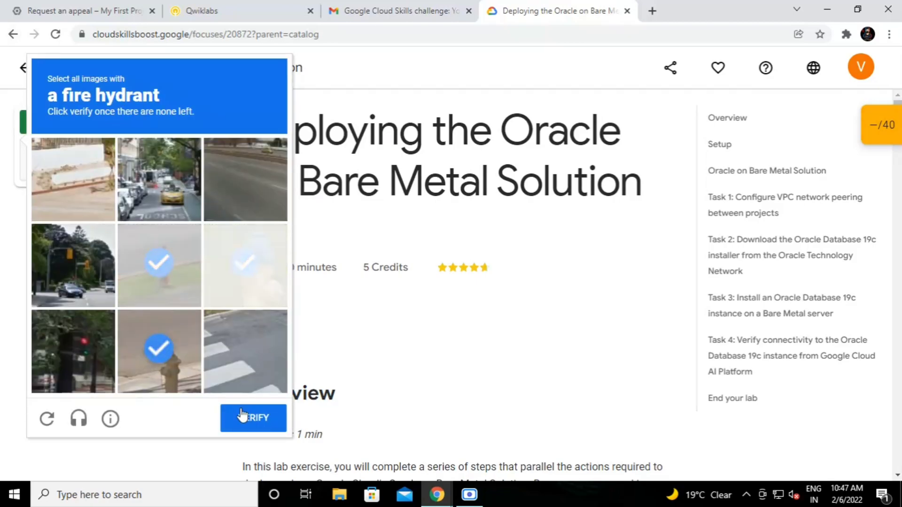
pyautogui.click(245, 263)
pyautogui.click(160, 263)
pyautogui.click(160, 178)
pyautogui.click(159, 263)
pyautogui.click(155, 269)
pyautogui.click(258, 421)
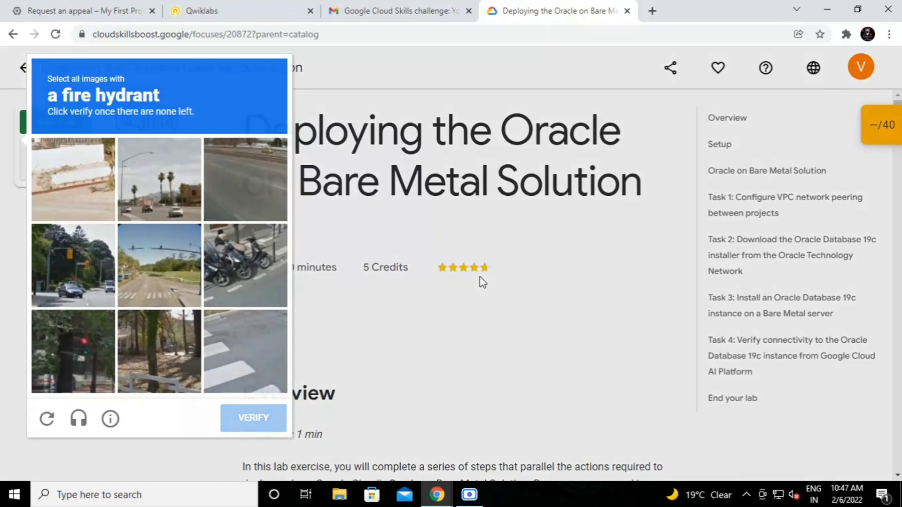
pyautogui.click(373, 322)
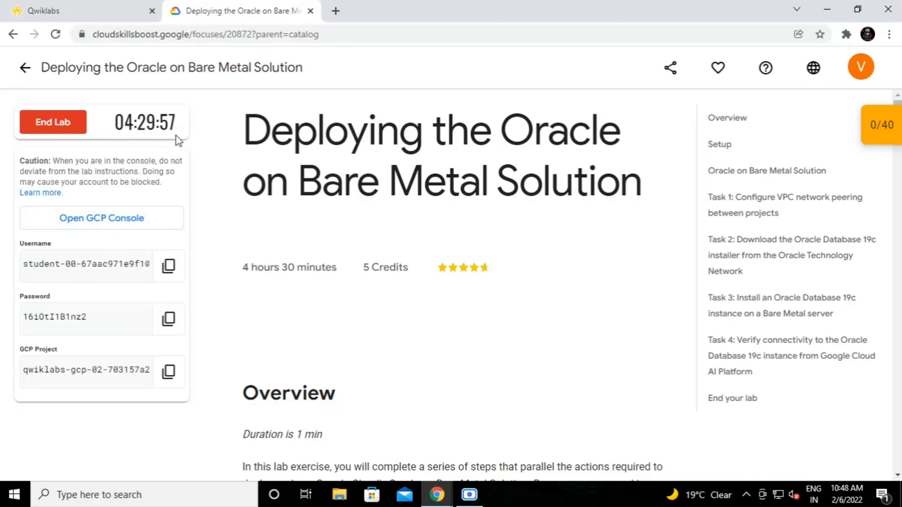
# Open the lab's GCP Console, sign in with the provided lab username and password, and accept the new account's terms
pyautogui.click(168, 266)
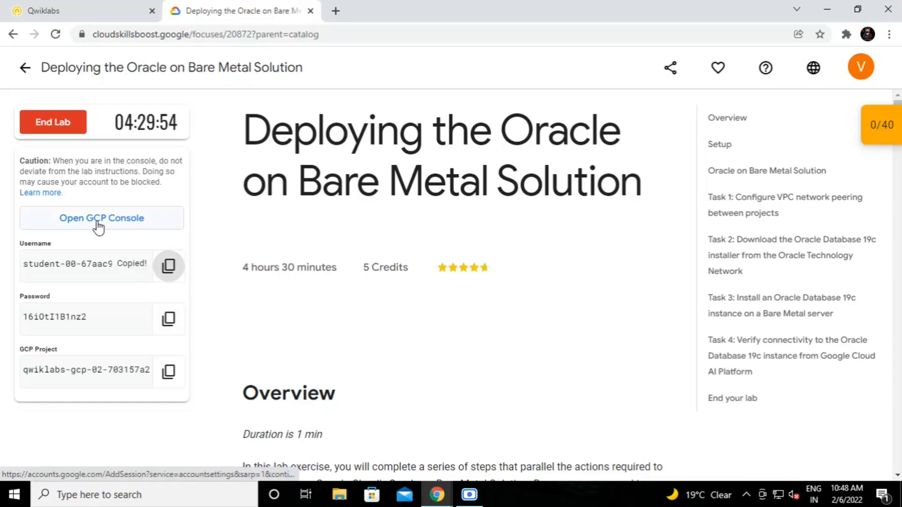
pyautogui.click(101, 218)
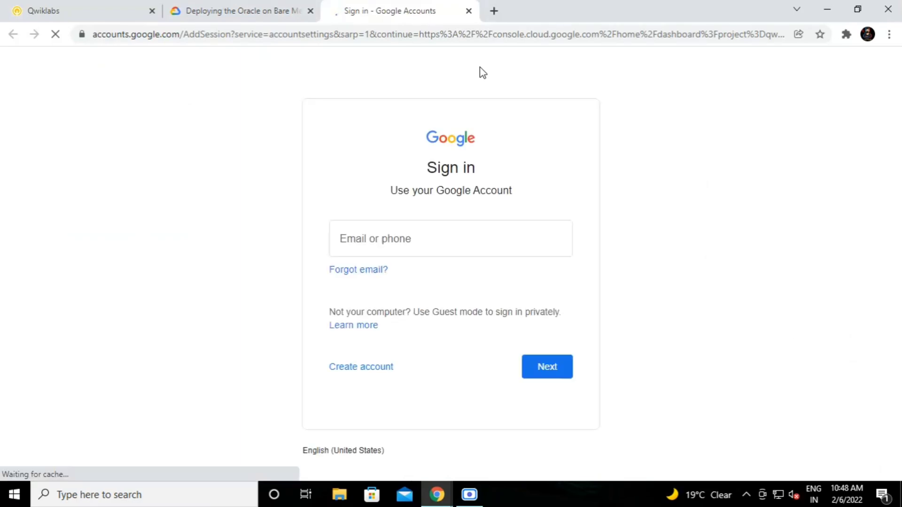
pyautogui.hotkey('ctrl', 'v')
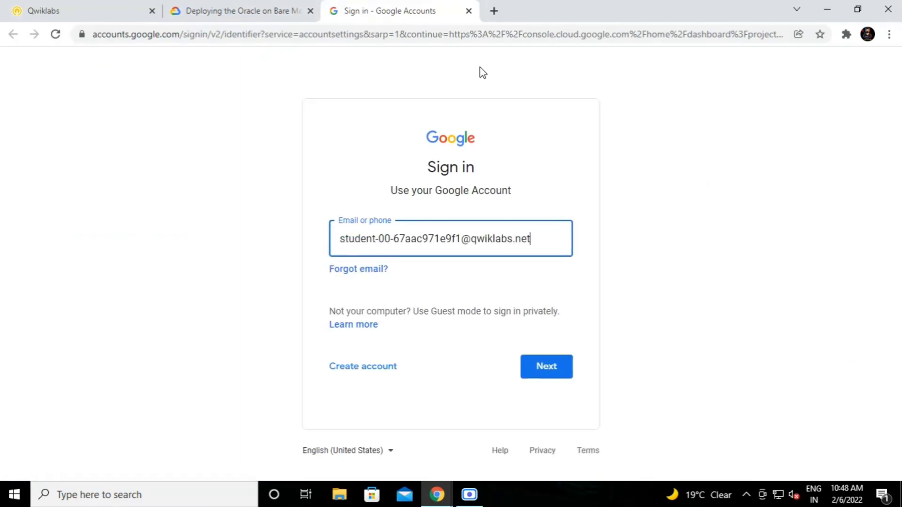
pyautogui.press('Return')
pyautogui.click(433, 255)
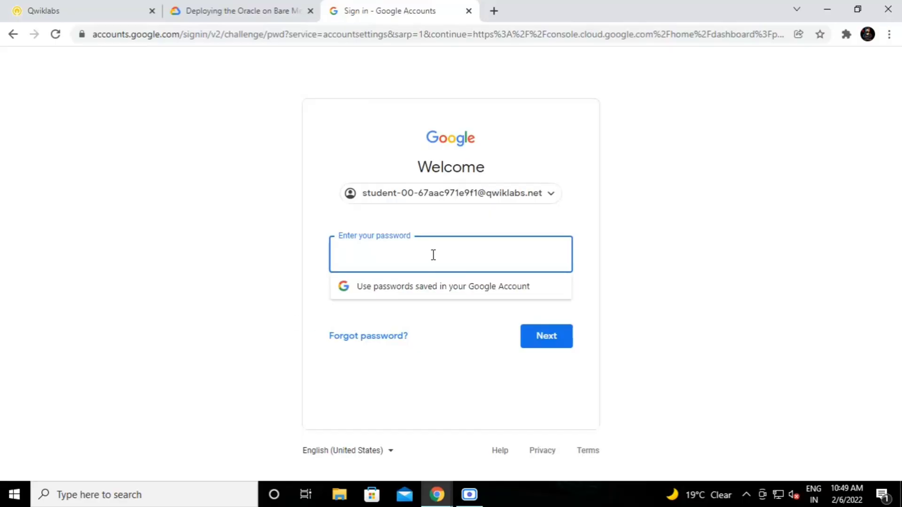
pyautogui.hotkey('ctrl', 'v')
pyautogui.click(566, 336)
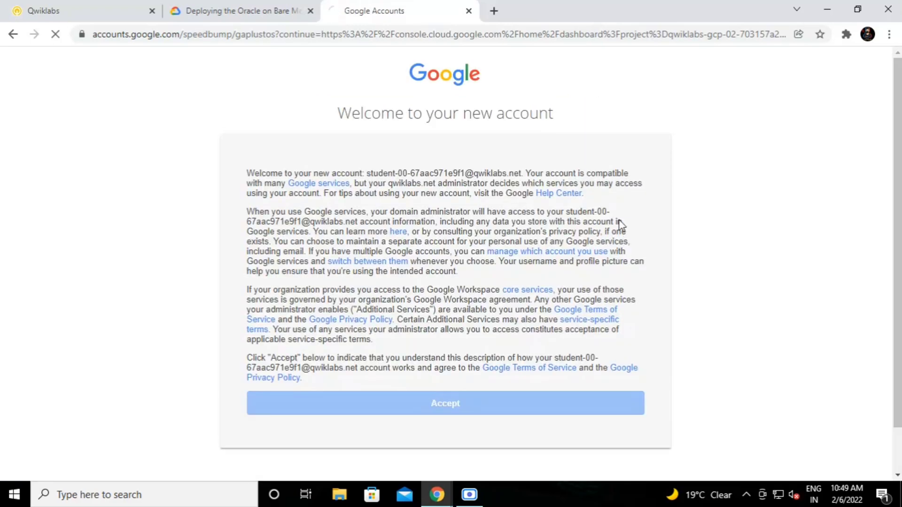
# Decline continuing in a new Chrome profile and return to the Google Cloud console
pyautogui.click(220, 11)
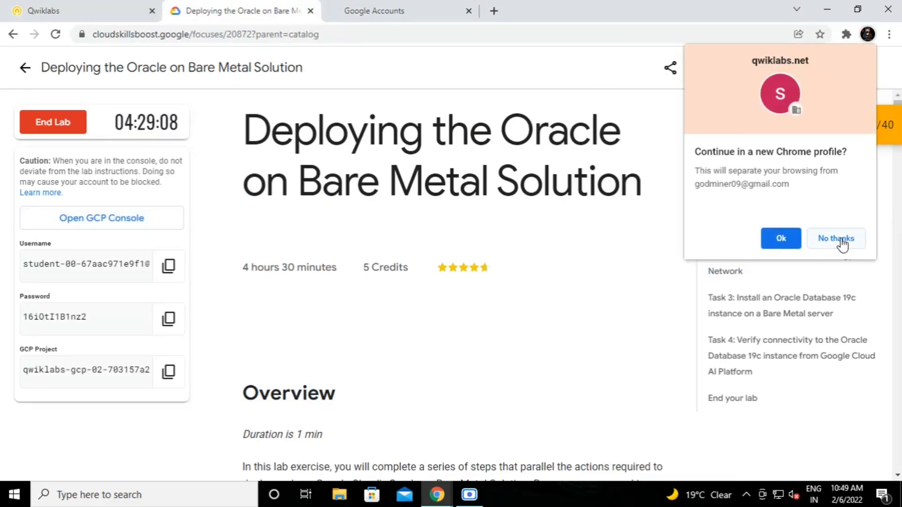
pyautogui.click(837, 240)
pyautogui.click(415, 15)
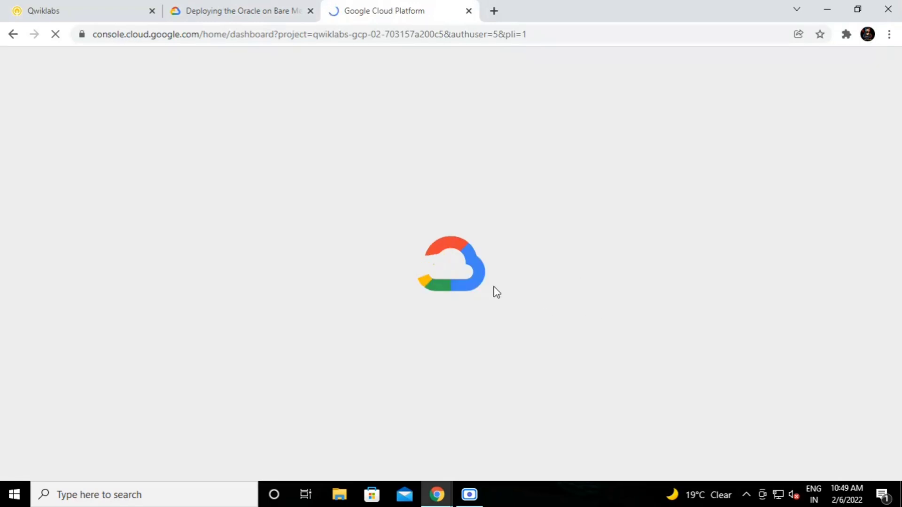
pyautogui.click(253, 14)
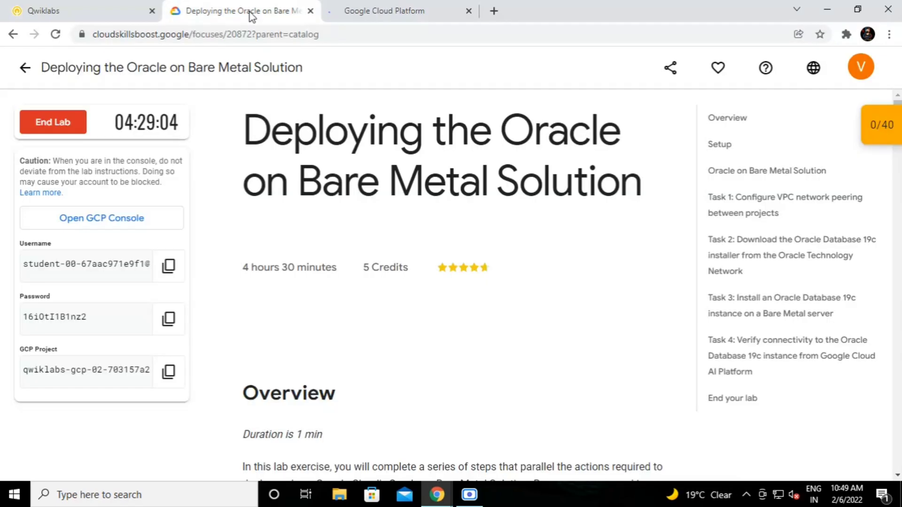
pyautogui.click(348, 16)
pyautogui.click(236, 14)
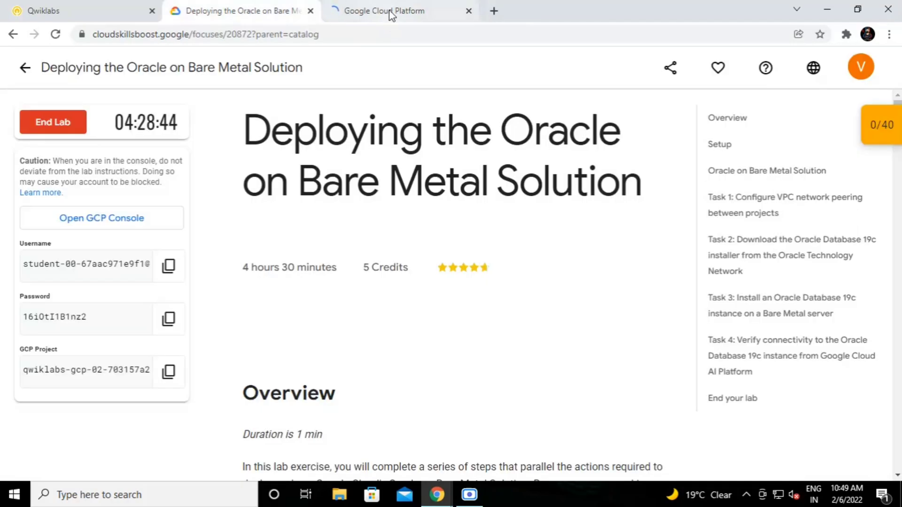
pyautogui.click(375, 11)
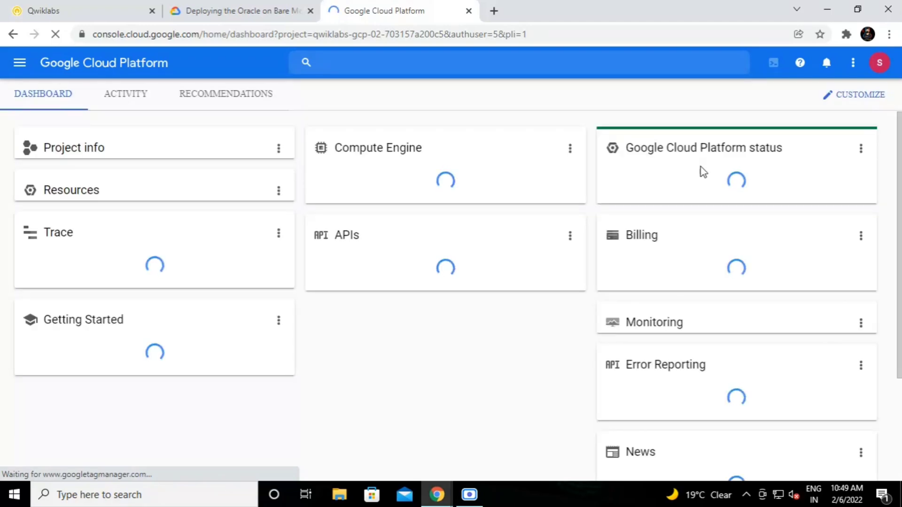
# Agree to the Google Cloud Platform Terms of Service with India as the country, and open Compute Engine's VM instances page
pyautogui.click(20, 65)
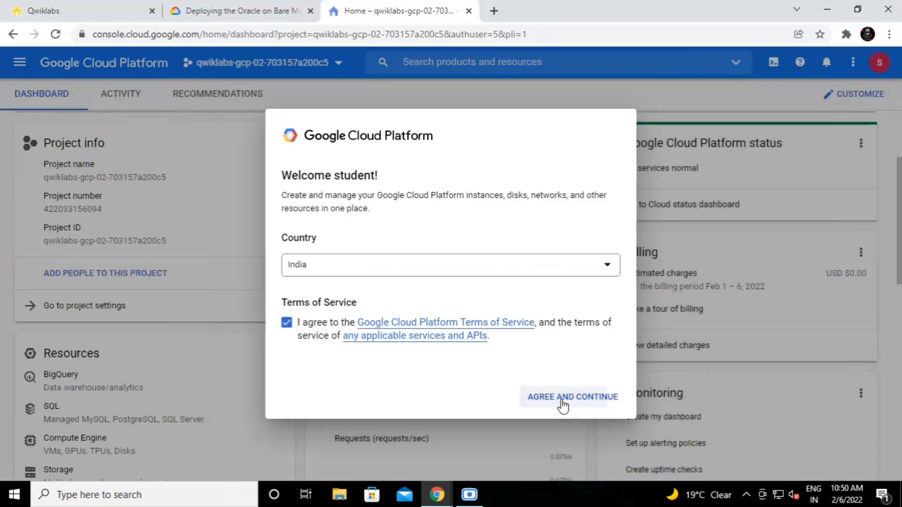
pyautogui.click(563, 405)
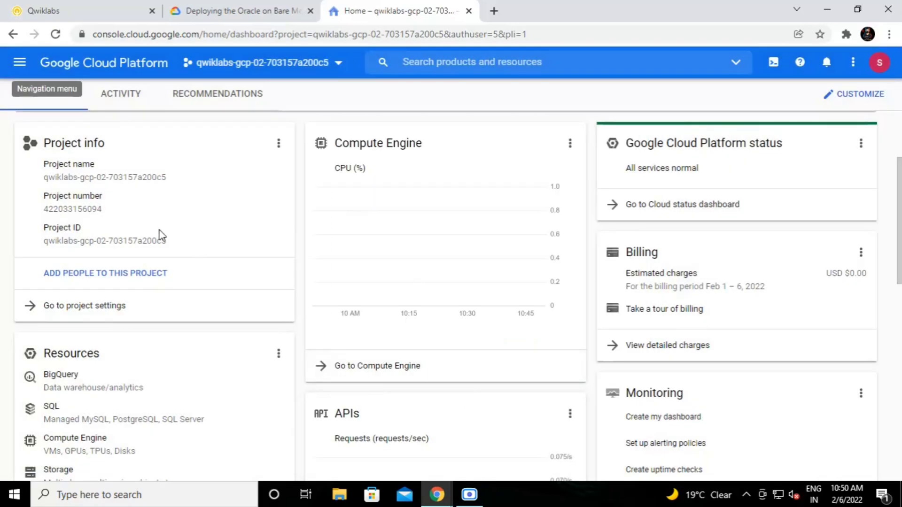
pyautogui.click(17, 62)
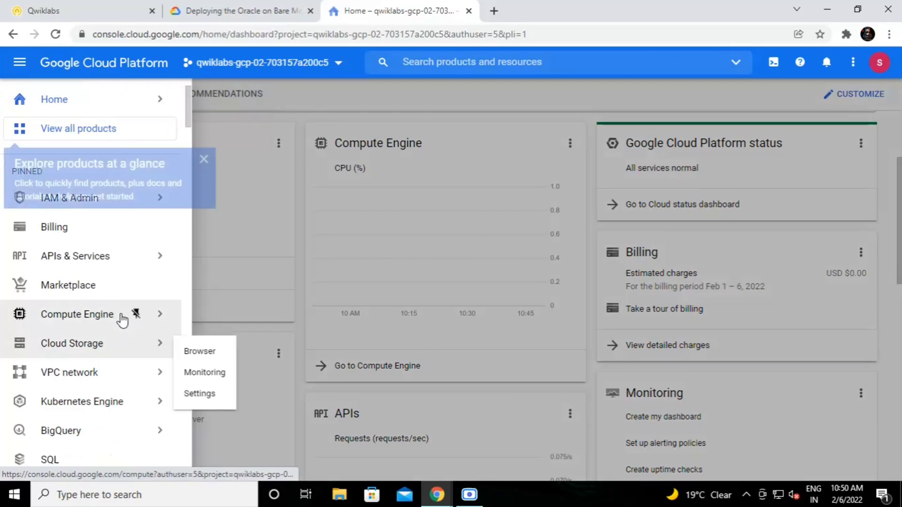
pyautogui.moveTo(162, 318)
pyautogui.click(211, 89)
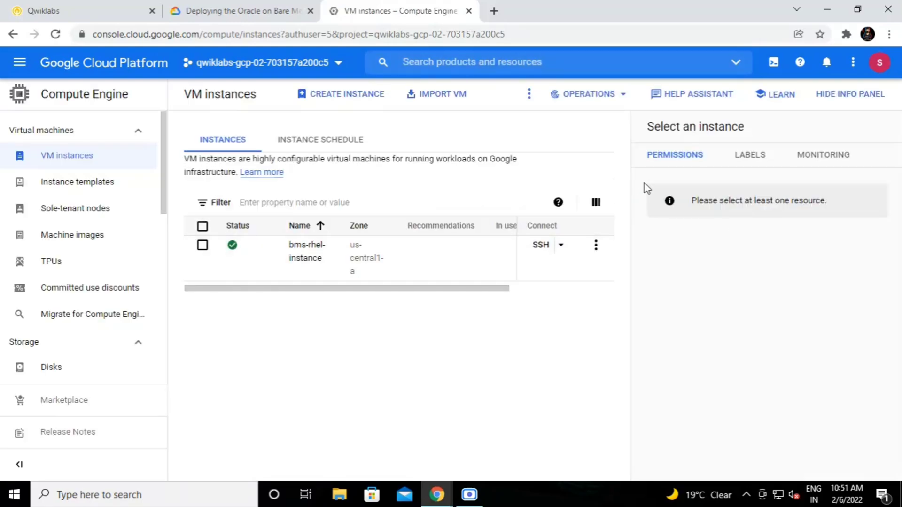
# Delete the VM instance bms-rhel-instance, confirm the deletion and check back on the lab page
pyautogui.click(596, 245)
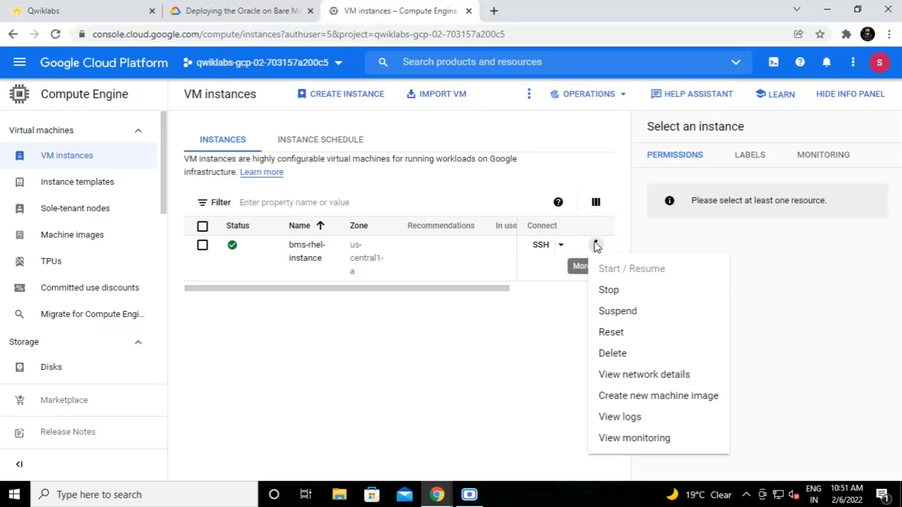
pyautogui.click(616, 355)
pyautogui.click(600, 313)
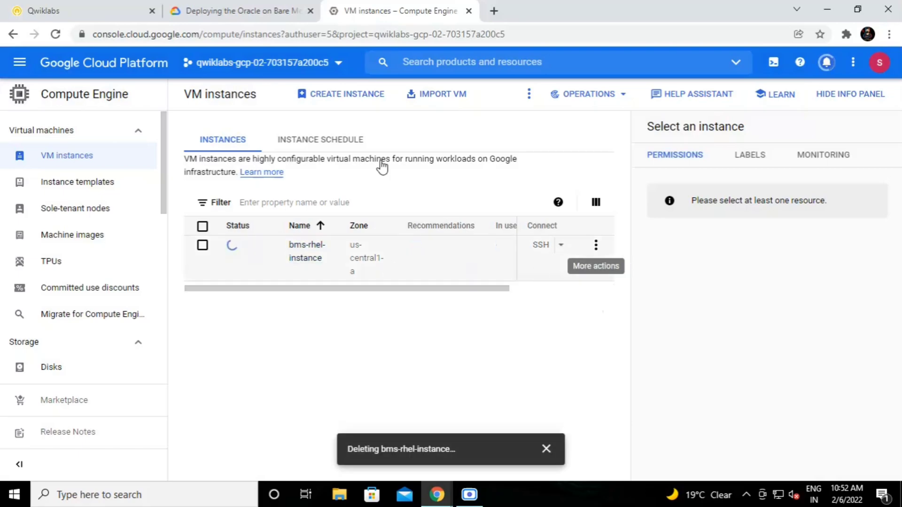
pyautogui.click(221, 11)
pyautogui.click(409, 13)
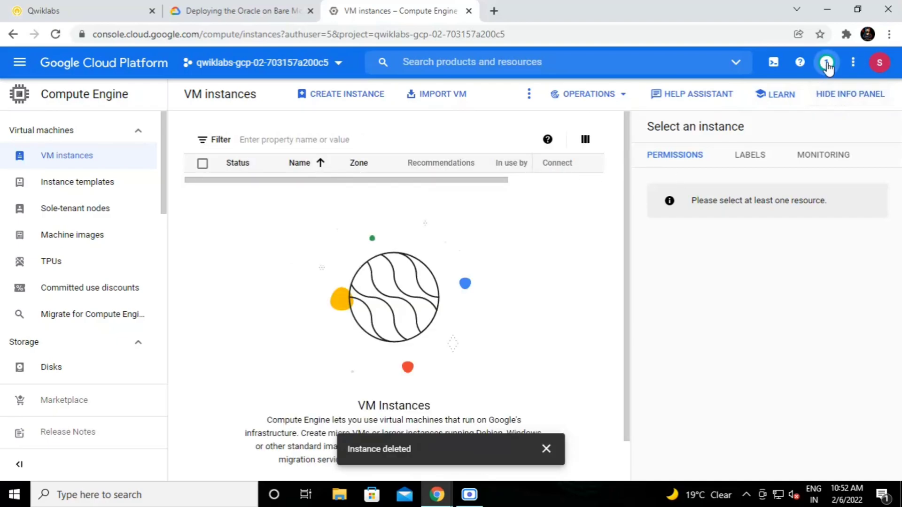
# Start creating a new VM instance and choose the e2-medium machine type
pyautogui.click(324, 95)
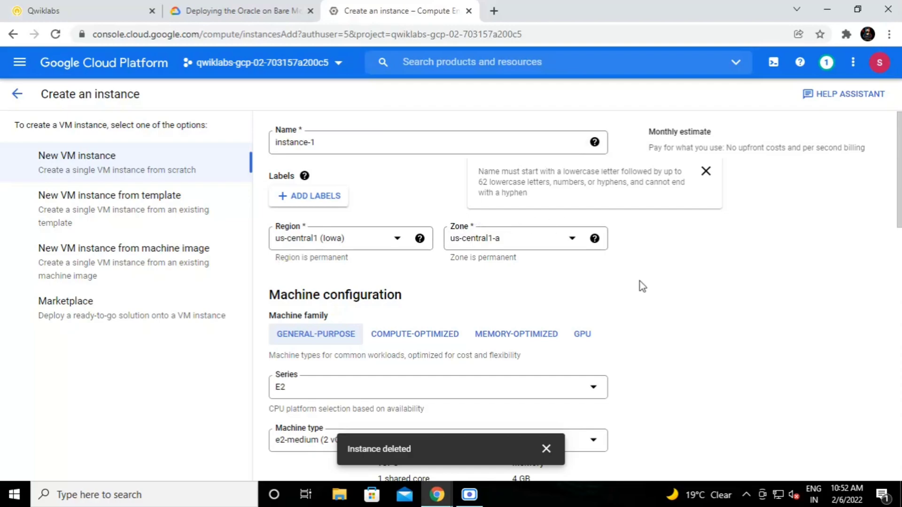
pyautogui.click(705, 171)
pyautogui.scroll(-1, 463, 180)
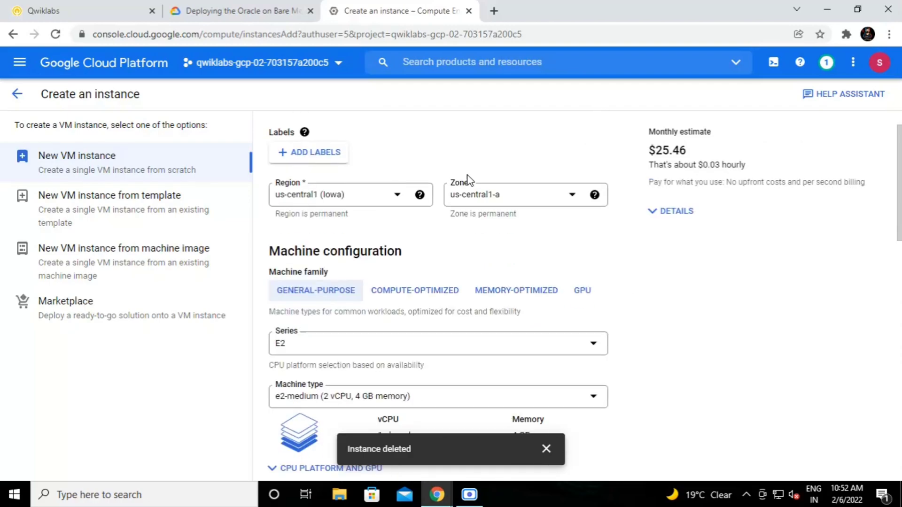
pyautogui.scroll(-4, 465, 197)
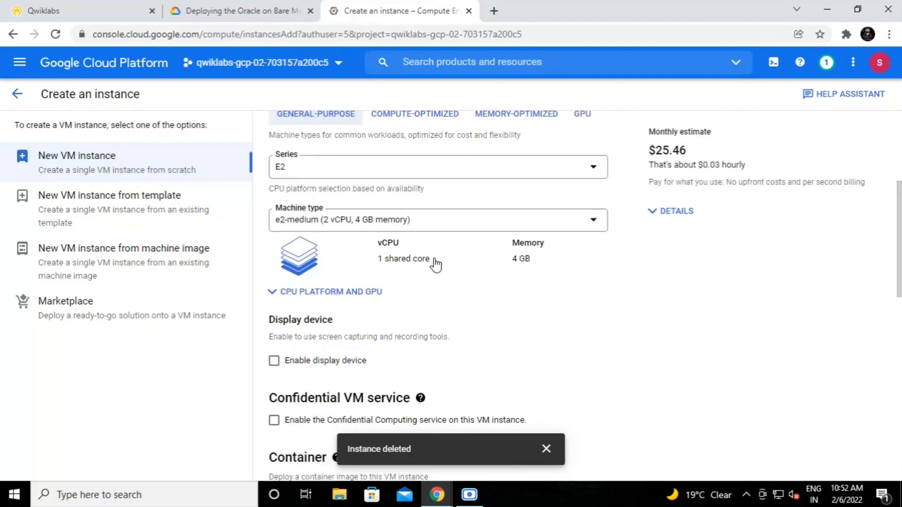
pyautogui.click(435, 230)
pyautogui.scroll(-1, 419, 341)
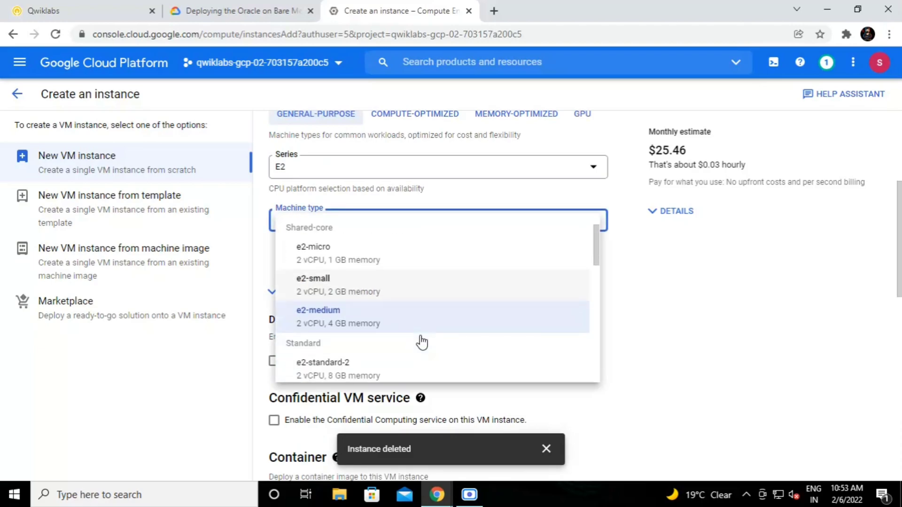
pyautogui.scroll(-2, 324, 331)
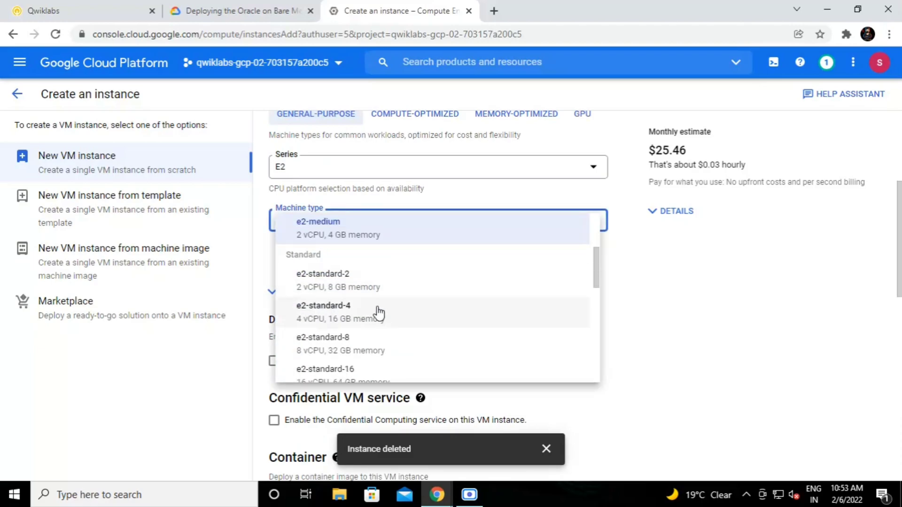
pyautogui.click(357, 239)
pyautogui.scroll(-2, 485, 241)
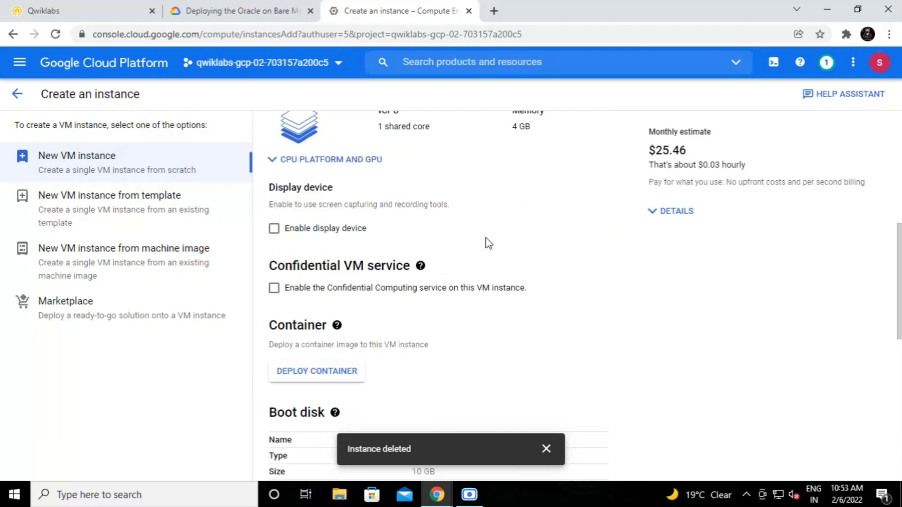
# Change the boot disk to Windows Server with version Windows Server 2019 Datacenter
pyautogui.scroll(-3, 487, 243)
pyautogui.scroll(-2, 489, 244)
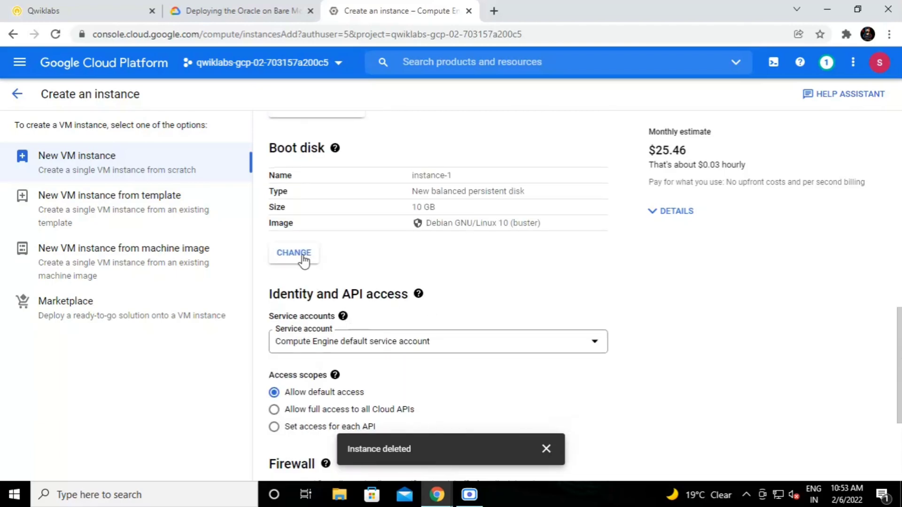
pyautogui.click(303, 256)
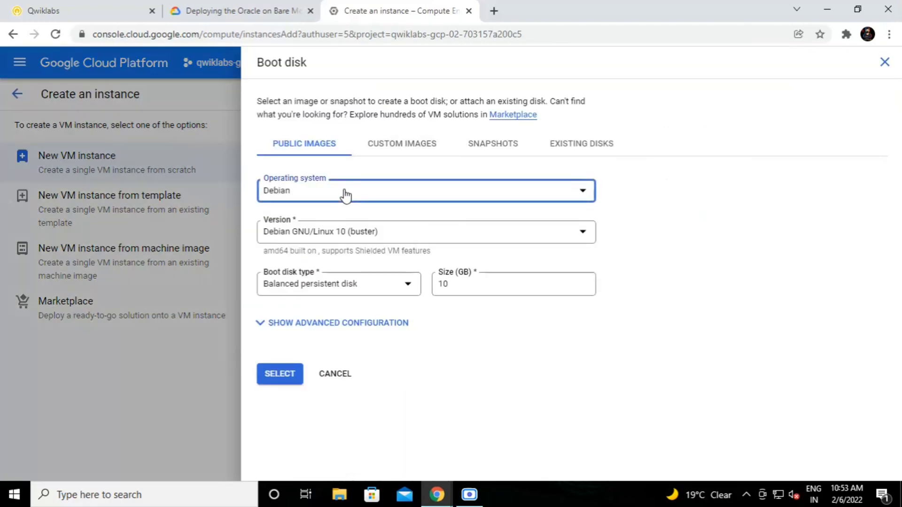
pyautogui.click(345, 195)
pyautogui.scroll(-3, 332, 294)
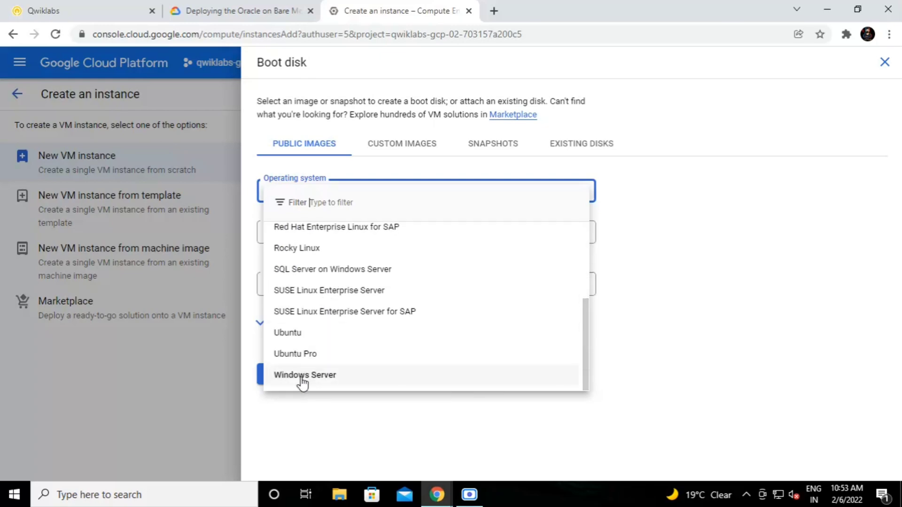
pyautogui.click(303, 376)
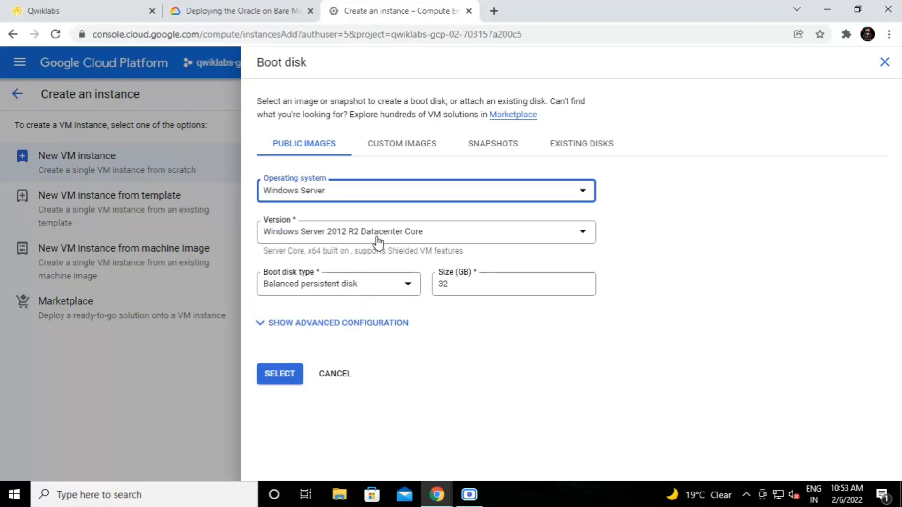
pyautogui.click(430, 235)
pyautogui.scroll(-3, 397, 359)
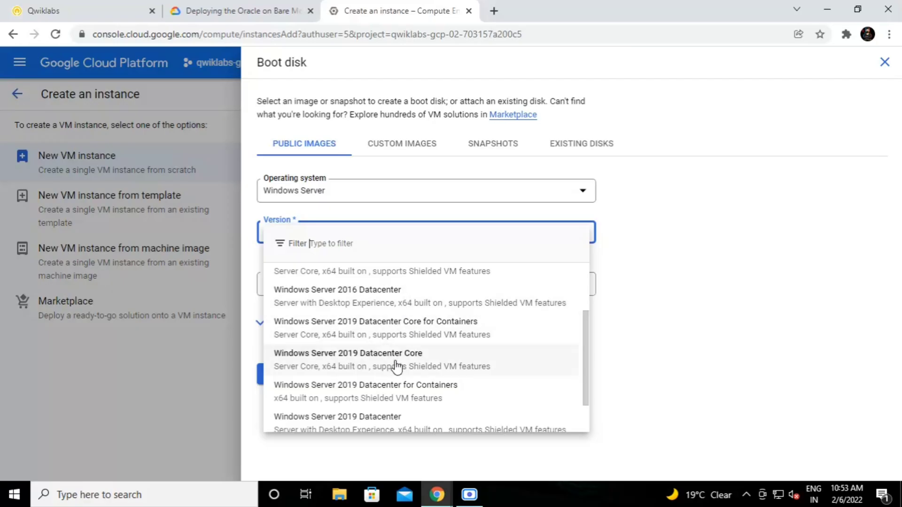
pyautogui.scroll(-1, 392, 390)
pyautogui.click(395, 384)
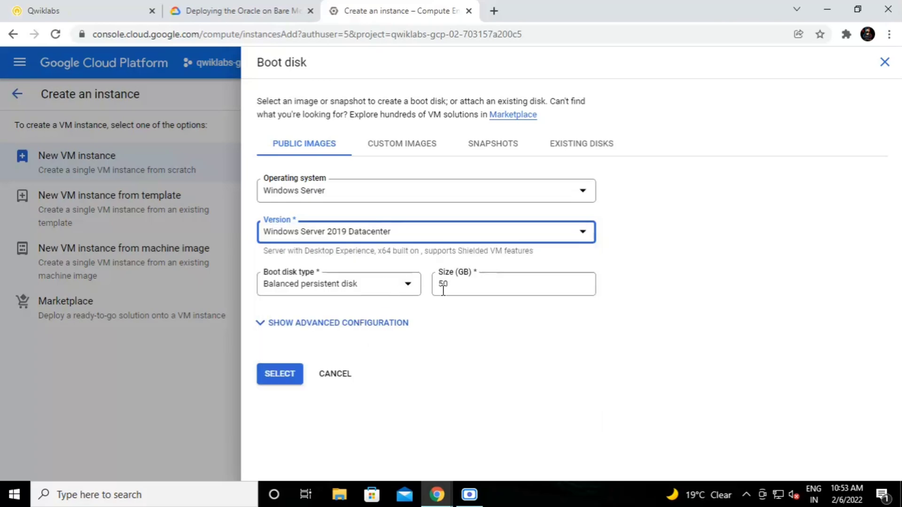
pyautogui.click(279, 374)
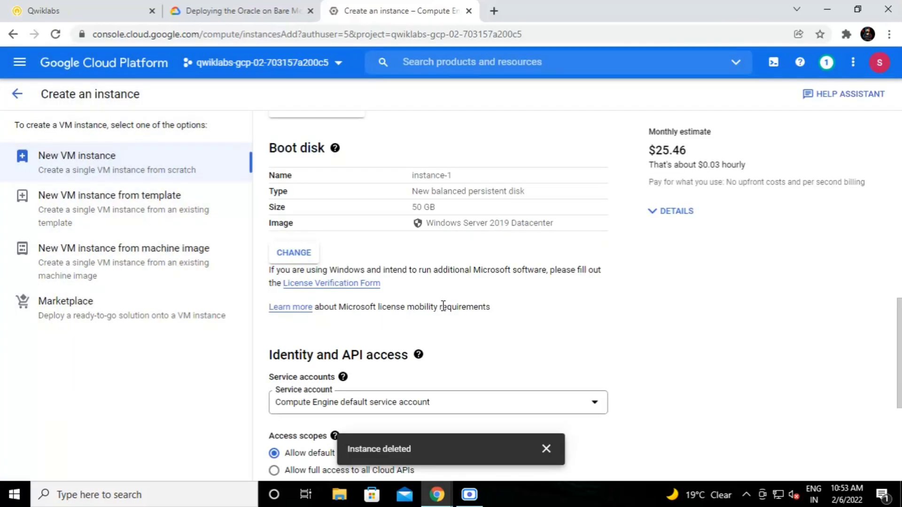
# Create the instance with HTTP and HTTPS traffic allowed, and check its creation in the notifications
pyautogui.scroll(-4, 504, 277)
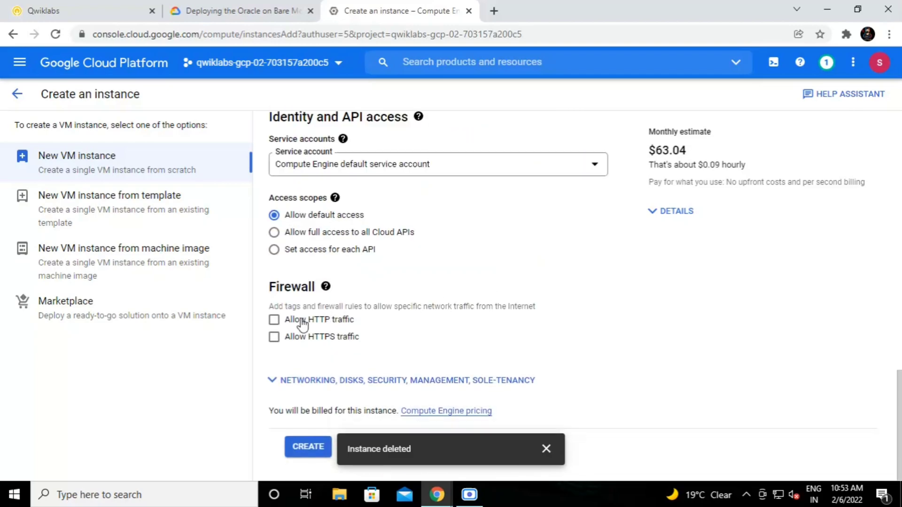
pyautogui.click(274, 320)
pyautogui.press('space')
pyautogui.scroll(5, 506, 283)
pyautogui.scroll(-5, 515, 308)
pyautogui.click(305, 448)
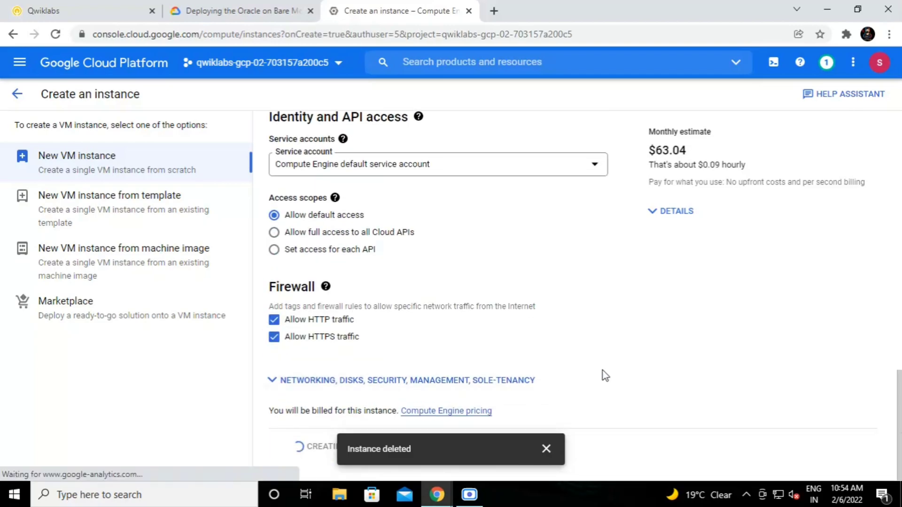
pyautogui.click(546, 449)
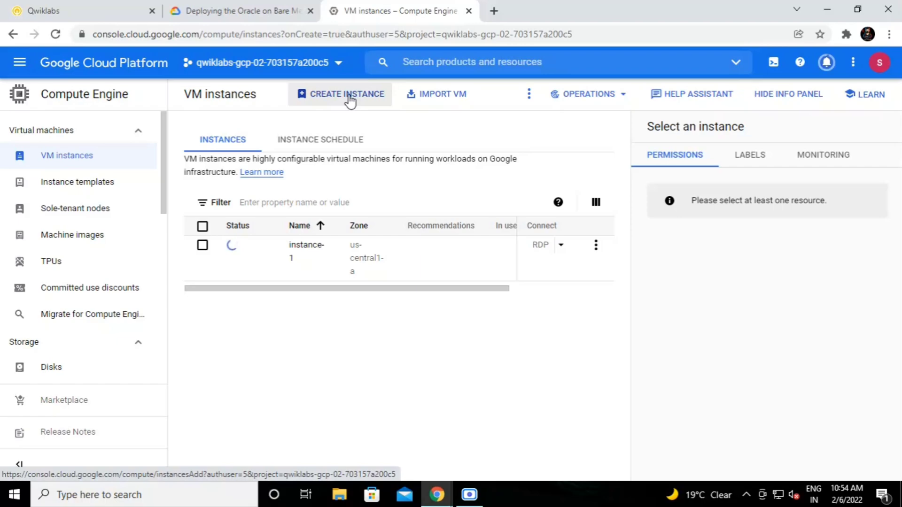
pyautogui.click(823, 64)
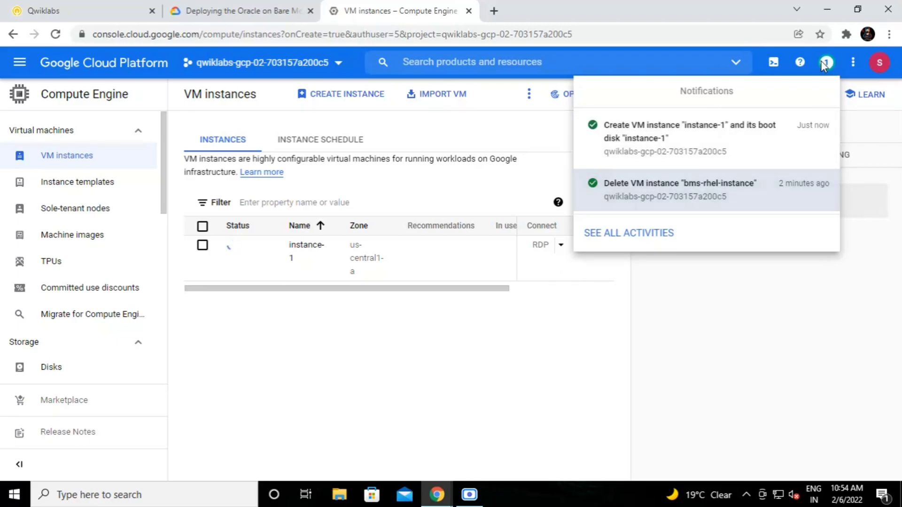
pyautogui.click(821, 60)
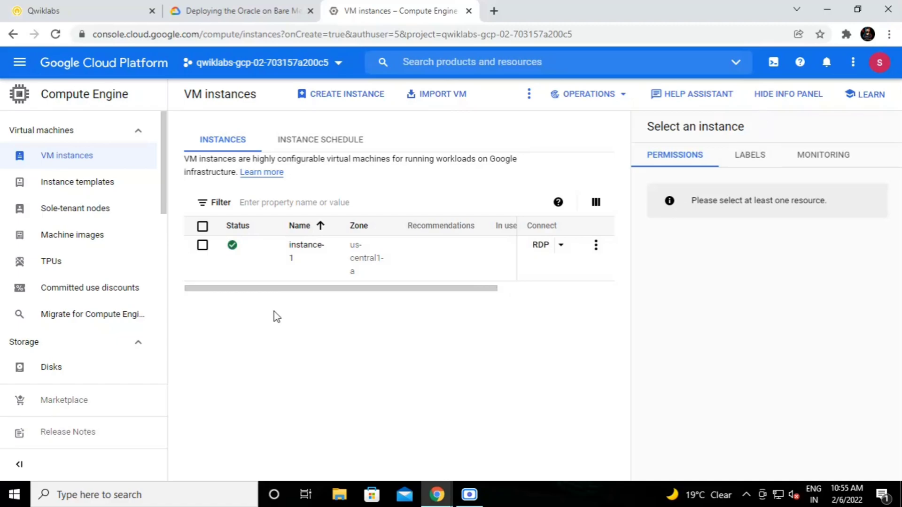
# Download the RDP file for instance-1 and open it, connecting despite the unknown publisher
pyautogui.click(541, 244)
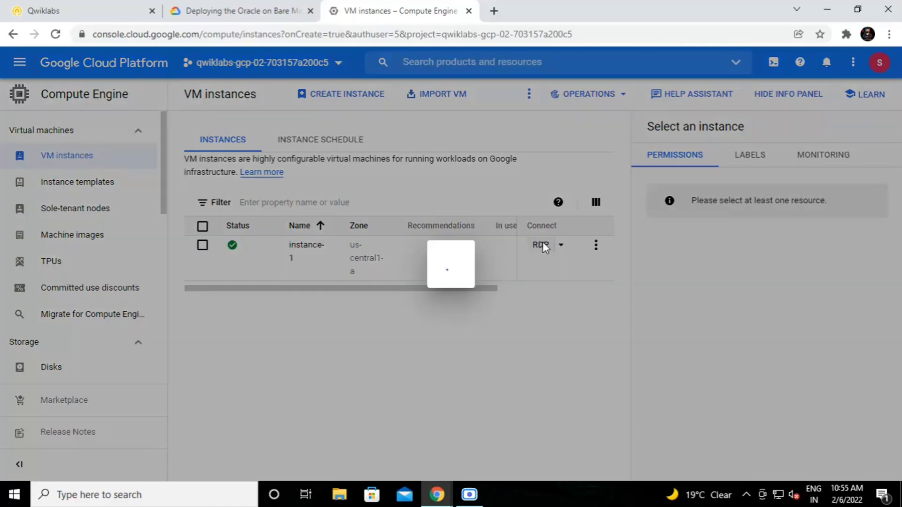
pyautogui.click(367, 312)
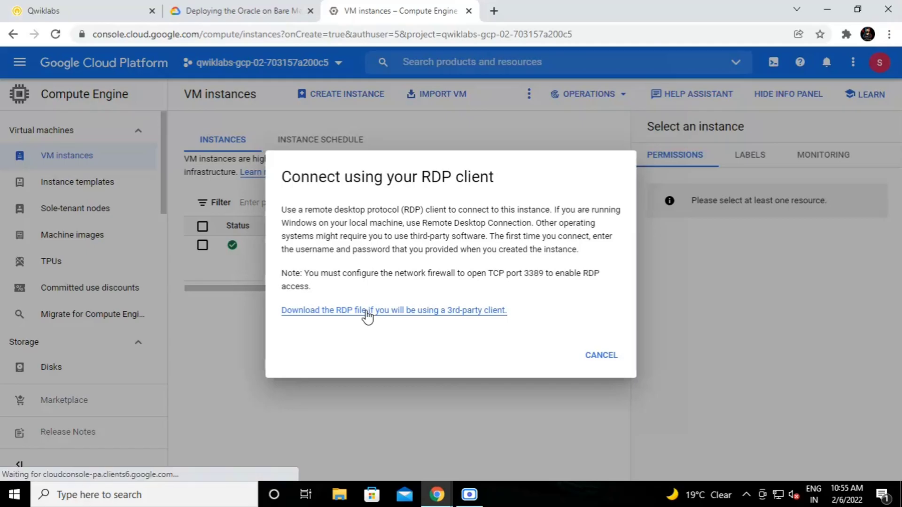
pyautogui.click(600, 354)
pyautogui.click(360, 97)
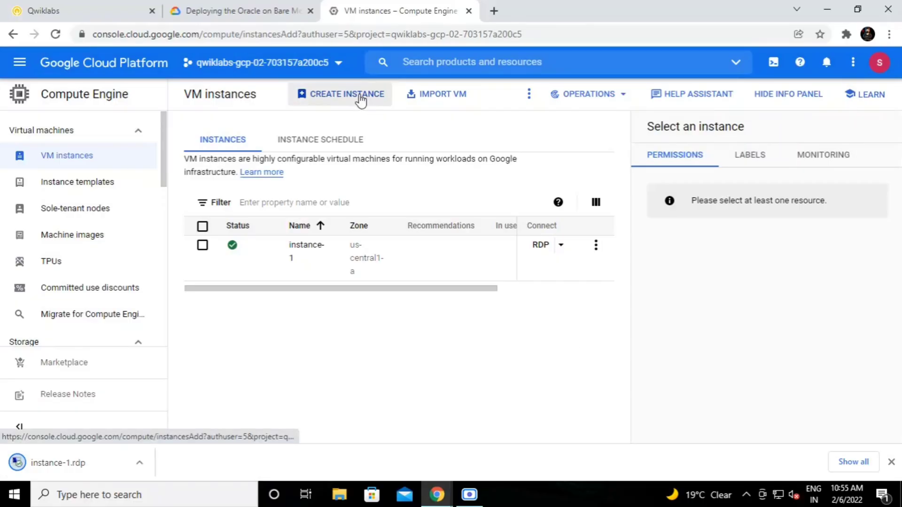
pyautogui.click(37, 470)
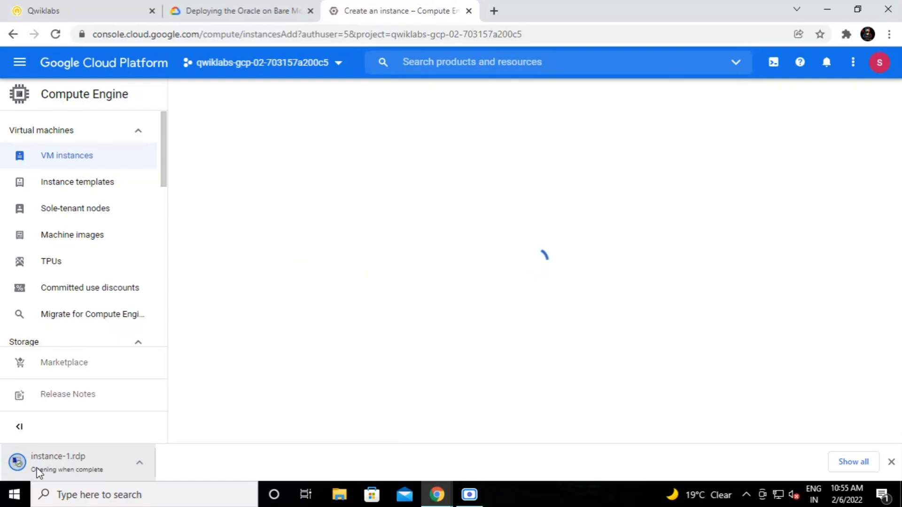
pyautogui.scroll(-10, 387, 292)
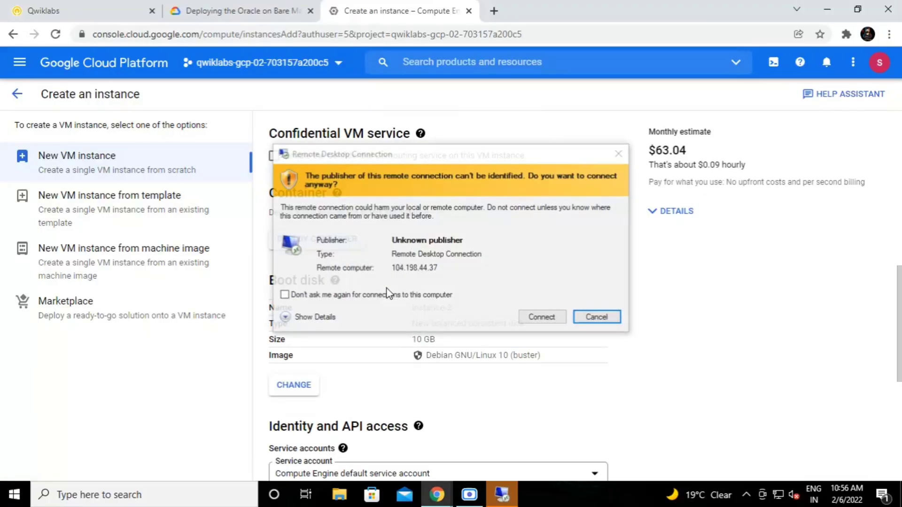
pyautogui.click(542, 317)
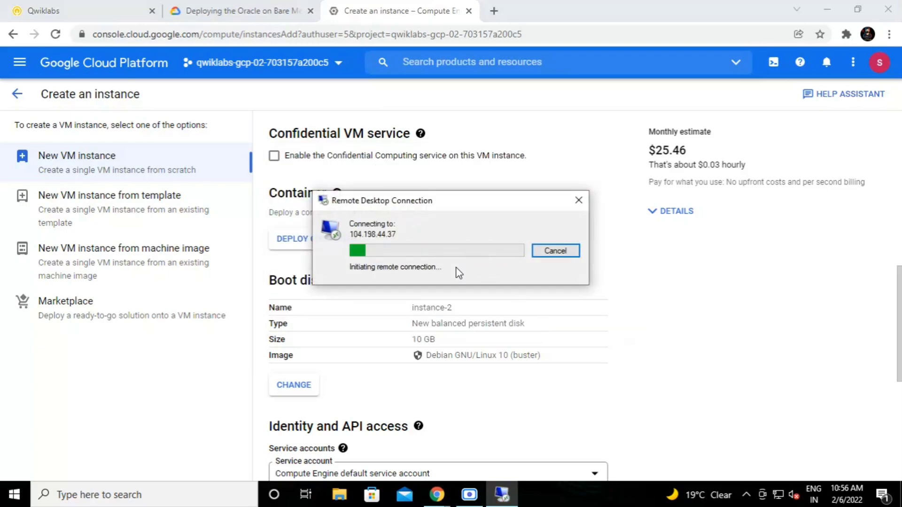
# Return to the VM instances list, set a new Windows password for instance-1's student account and copy it
pyautogui.click(13, 34)
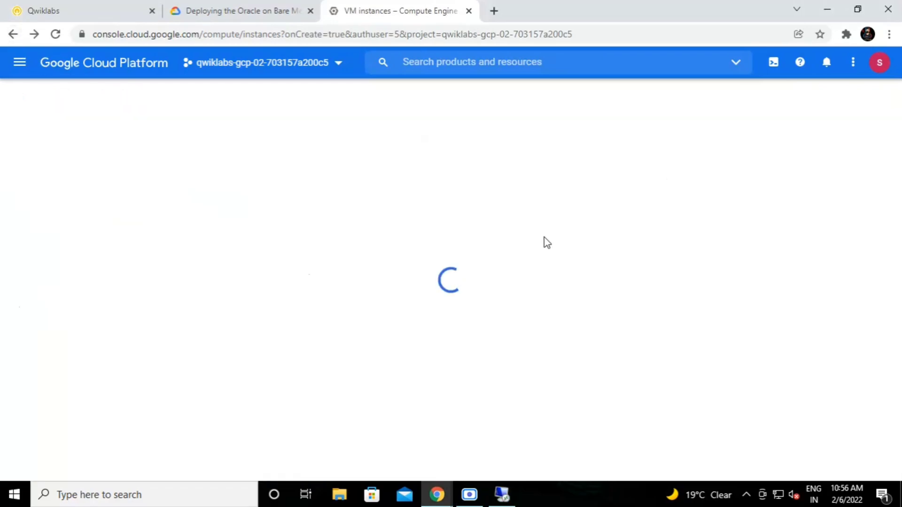
pyautogui.click(502, 494)
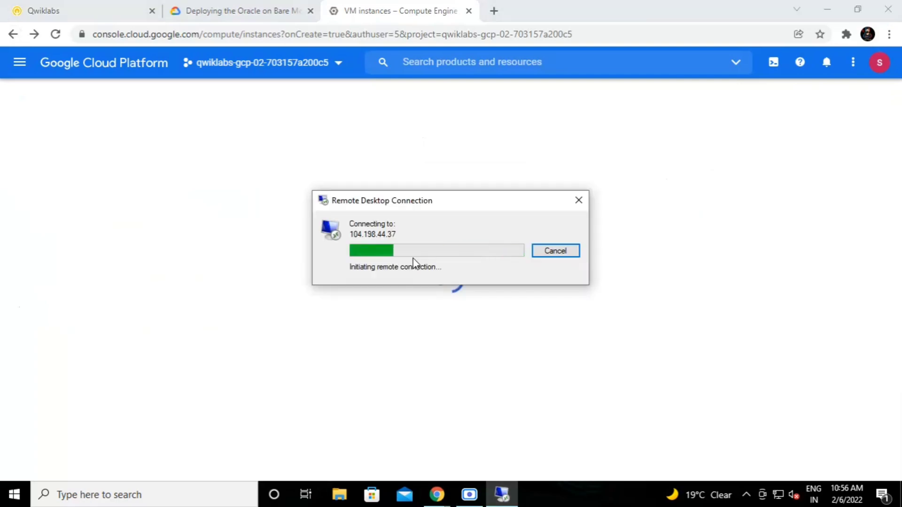
pyautogui.moveTo(457, 205); pyautogui.dragTo(639, 366)
pyautogui.moveTo(405, 288); pyautogui.dragTo(540, 301)
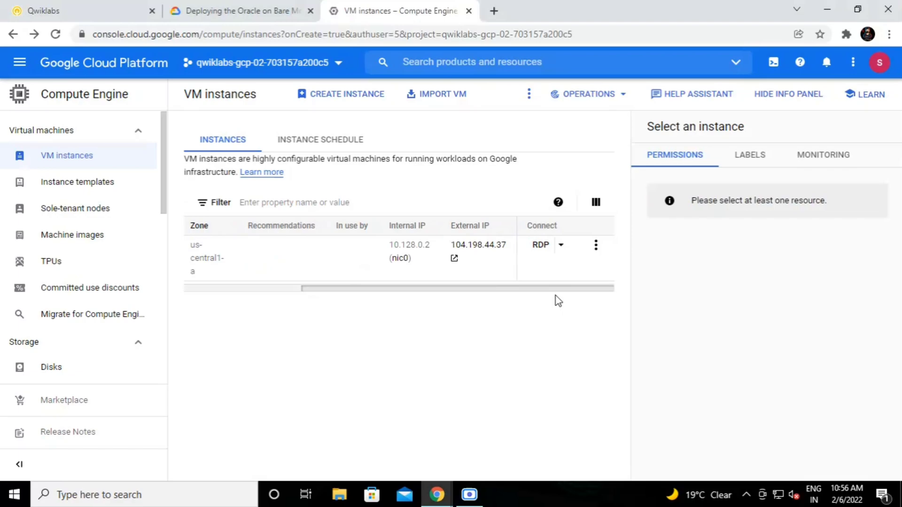
pyautogui.click(560, 245)
pyautogui.click(608, 269)
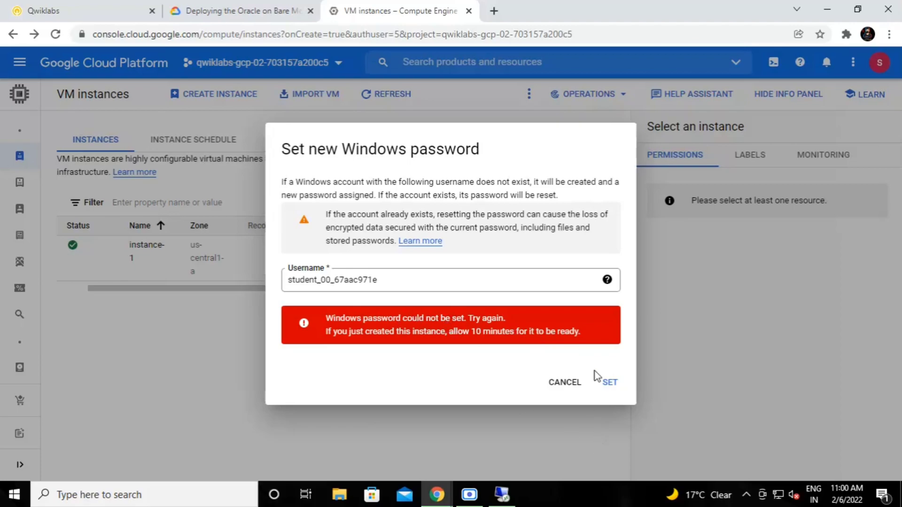
pyautogui.click(609, 384)
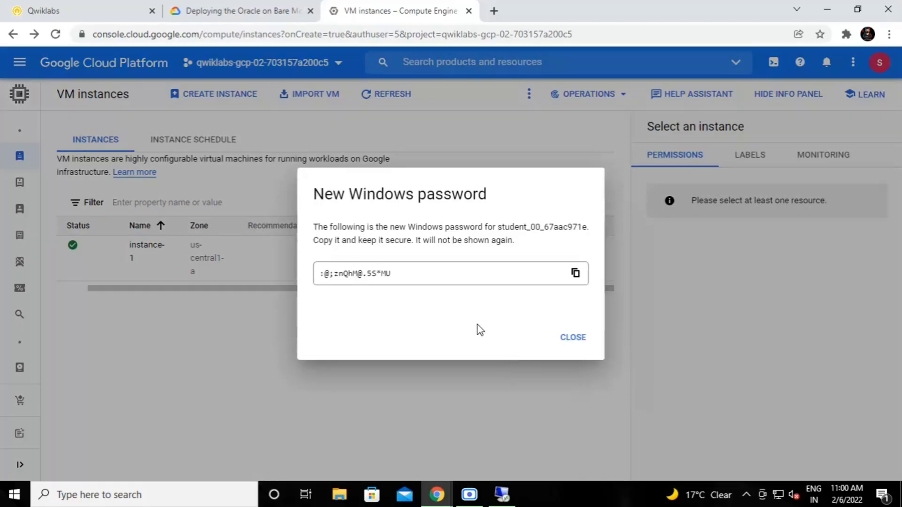
pyautogui.click(575, 273)
# Submit the copied Windows password in the remote desktop credentials prompt and connect despite the certificate errors
pyautogui.click(491, 501)
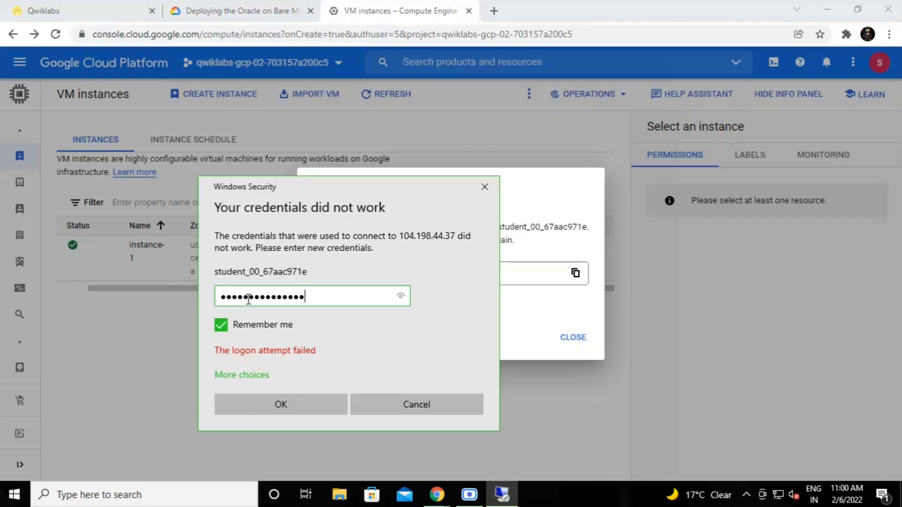
pyautogui.click(282, 412)
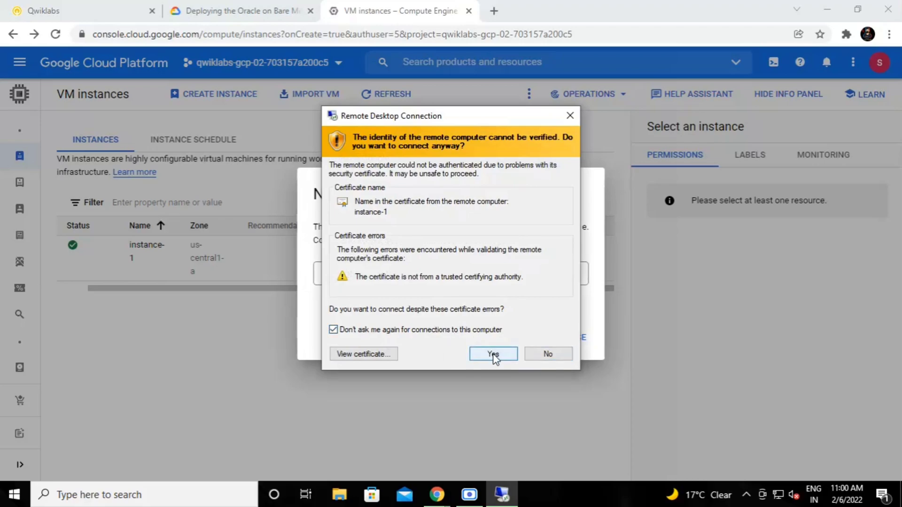
pyautogui.click(494, 353)
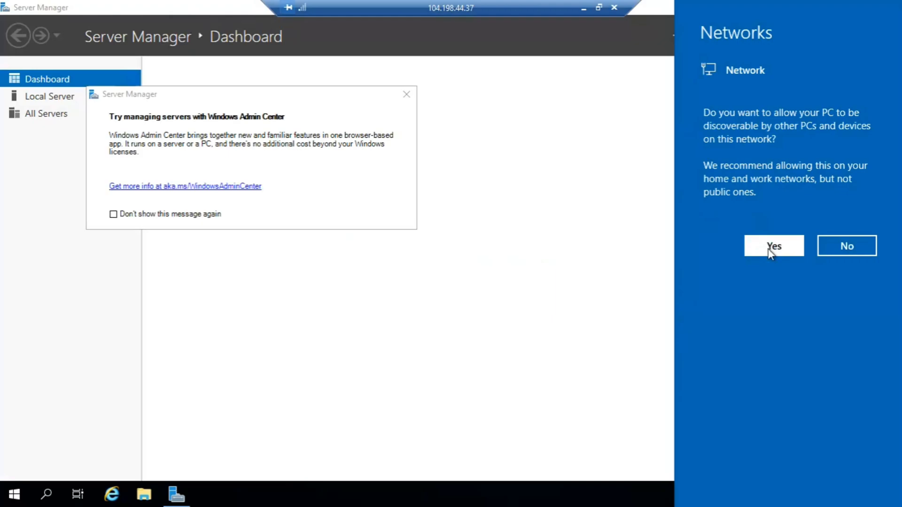
# Allow network discovery on the remote server and permanently dismiss the Windows Admin Center message in Server Manager
pyautogui.click(768, 248)
pyautogui.click(135, 215)
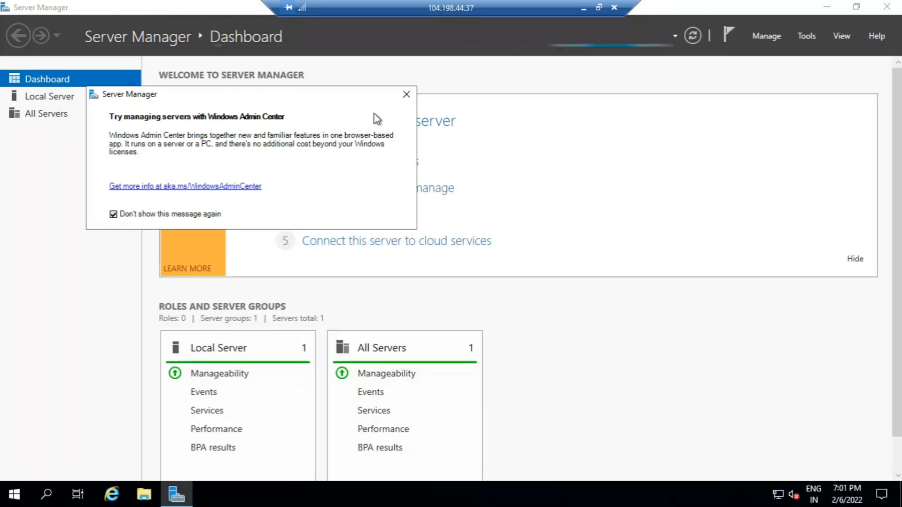
pyautogui.click(406, 96)
pyautogui.scroll(-1, 446, 333)
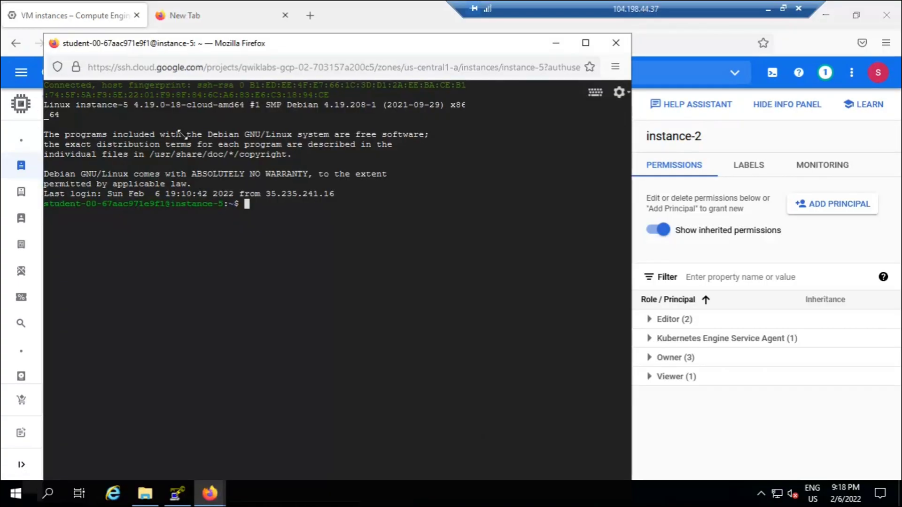
# Move the instance-5 SSH window aside and bring up the SSH window for instance-4
pyautogui.moveTo(17, 24); pyautogui.dragTo(265, 207)
pyautogui.moveTo(350, 219); pyautogui.dragTo(704, 72)
pyautogui.moveTo(210, 493)
pyautogui.click(366, 461)
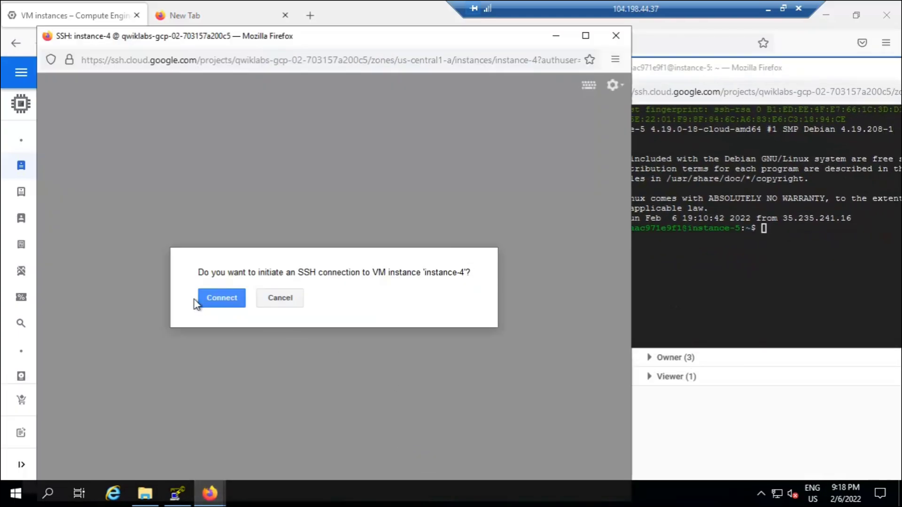
# Start the SSH connection to instance-4, then shrink its window and place it in the desktop's lower-right area
pyautogui.click(219, 299)
pyautogui.moveTo(231, 132); pyautogui.dragTo(246, 278)
pyautogui.moveTo(369, 293); pyautogui.dragTo(668, 286)
# Connect to instance-3 in its waiting SSH window, shrink the window and place it in the desktop's upper-left area
pyautogui.moveTo(210, 493)
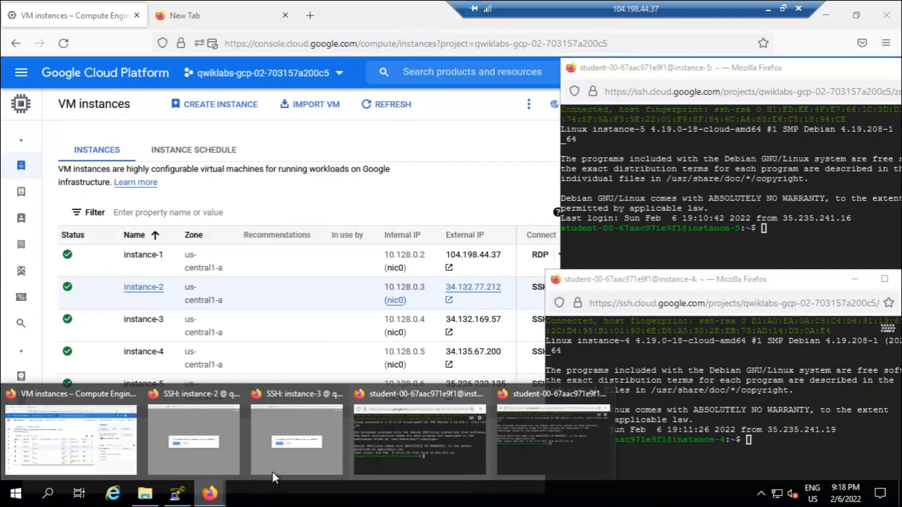
pyautogui.click(279, 469)
pyautogui.click(206, 295)
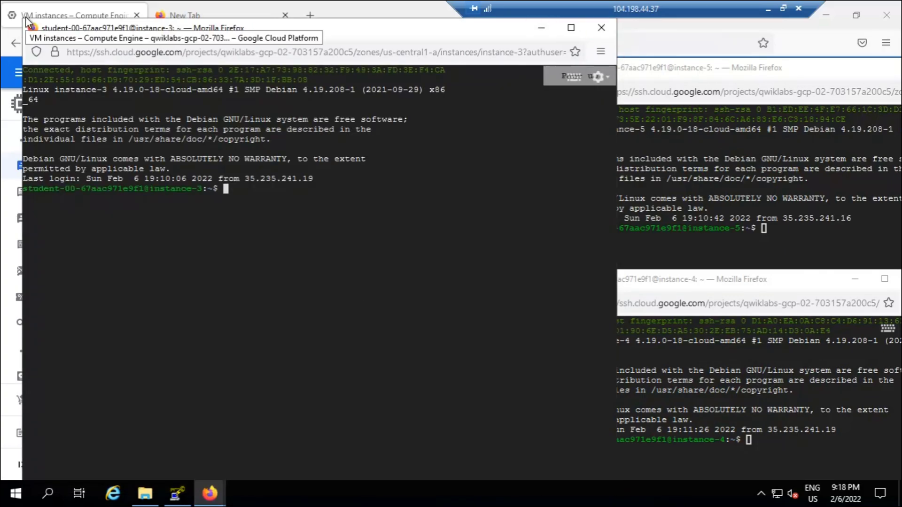
pyautogui.moveTo(23, 22); pyautogui.dragTo(204, 242)
pyautogui.moveTo(308, 255); pyautogui.dragTo(190, 40)
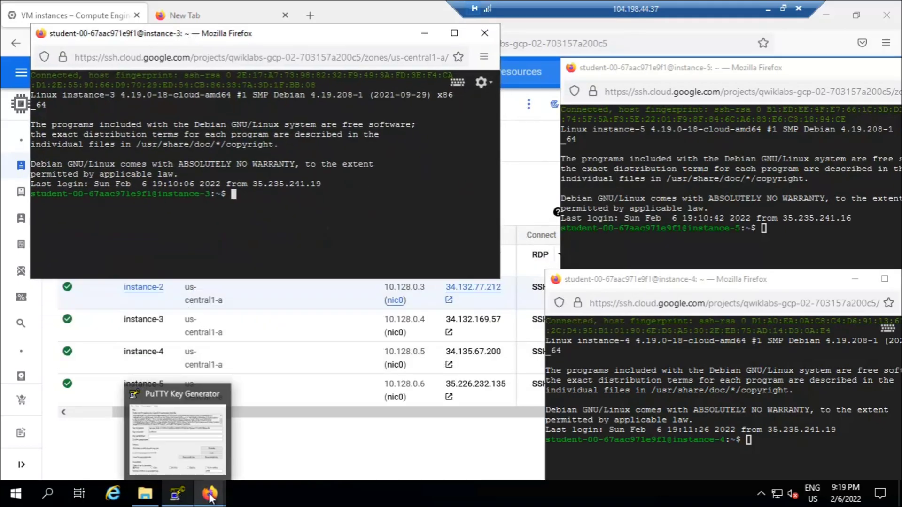
# Connect to instance-2 in its waiting SSH window, shrink it and place it below the instance-3 window, leaving instance-3's window in front
pyautogui.click(206, 443)
pyautogui.click(197, 278)
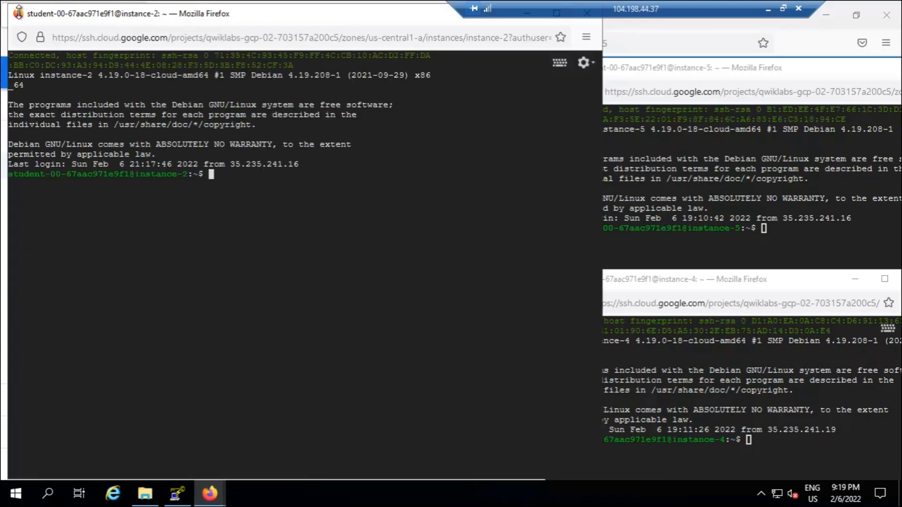
pyautogui.moveTo(10, 5); pyautogui.dragTo(191, 258)
pyautogui.moveTo(371, 284); pyautogui.dragTo(218, 278)
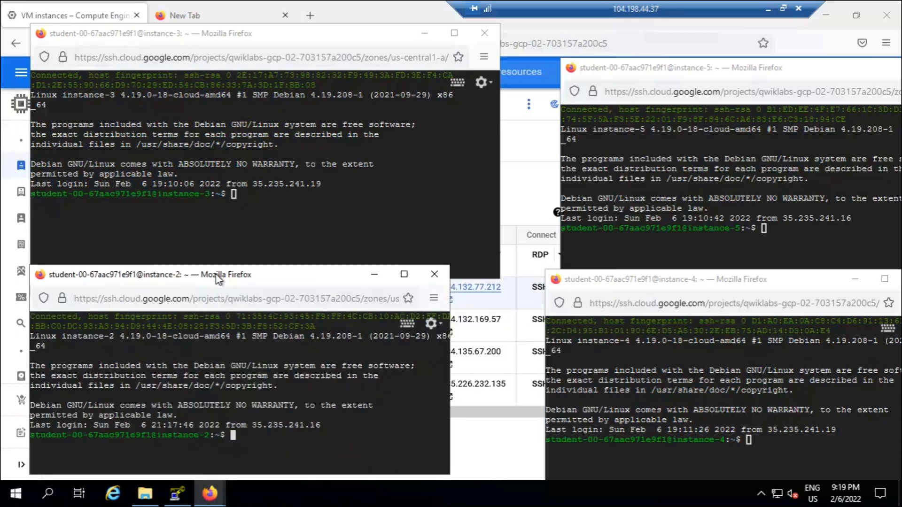
pyautogui.click(317, 195)
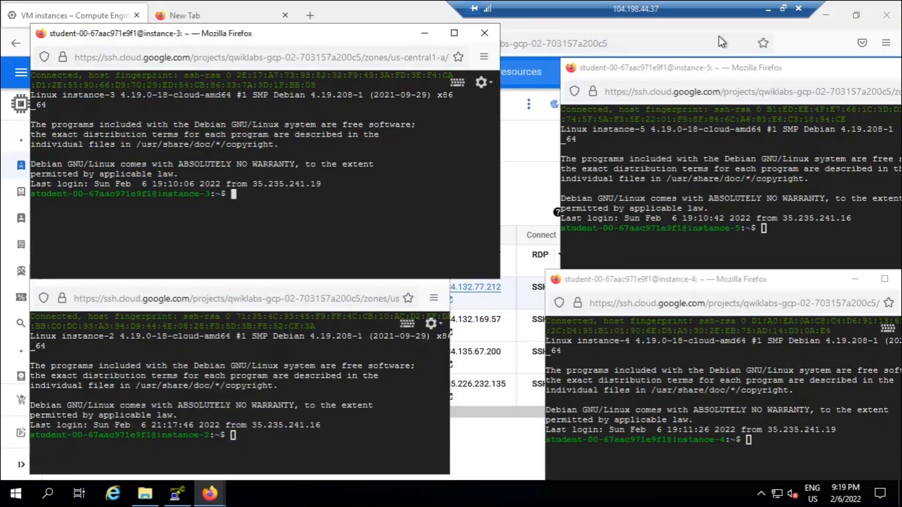
# Minimize the remote desktop session and close the local SSH window for instance-5
pyautogui.click(768, 9)
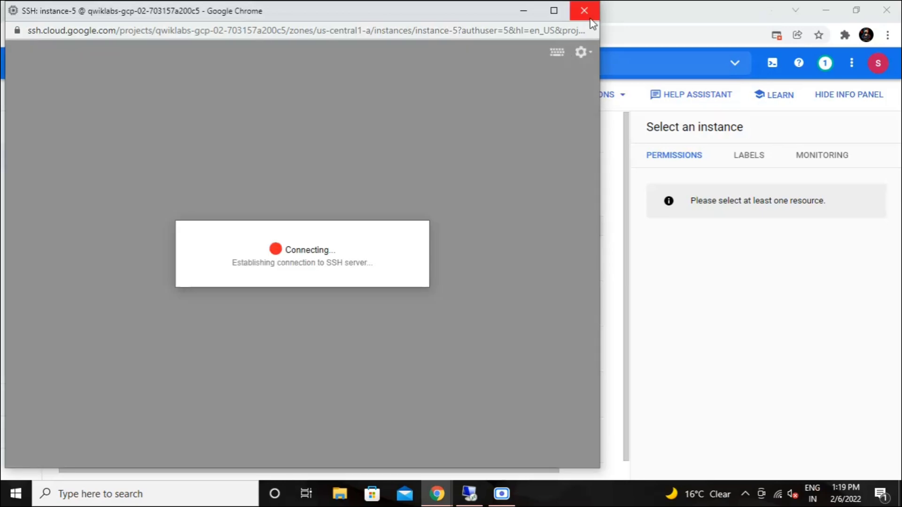
pyautogui.click(590, 19)
pyautogui.click(501, 493)
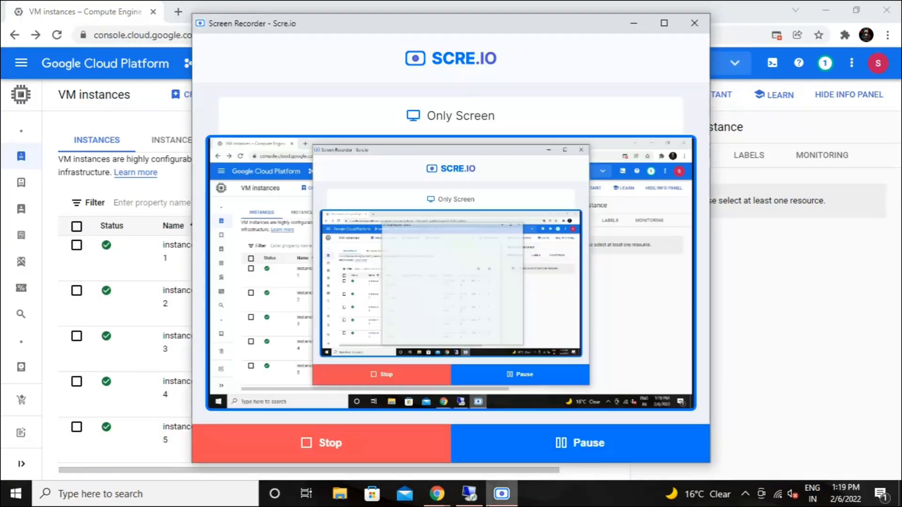